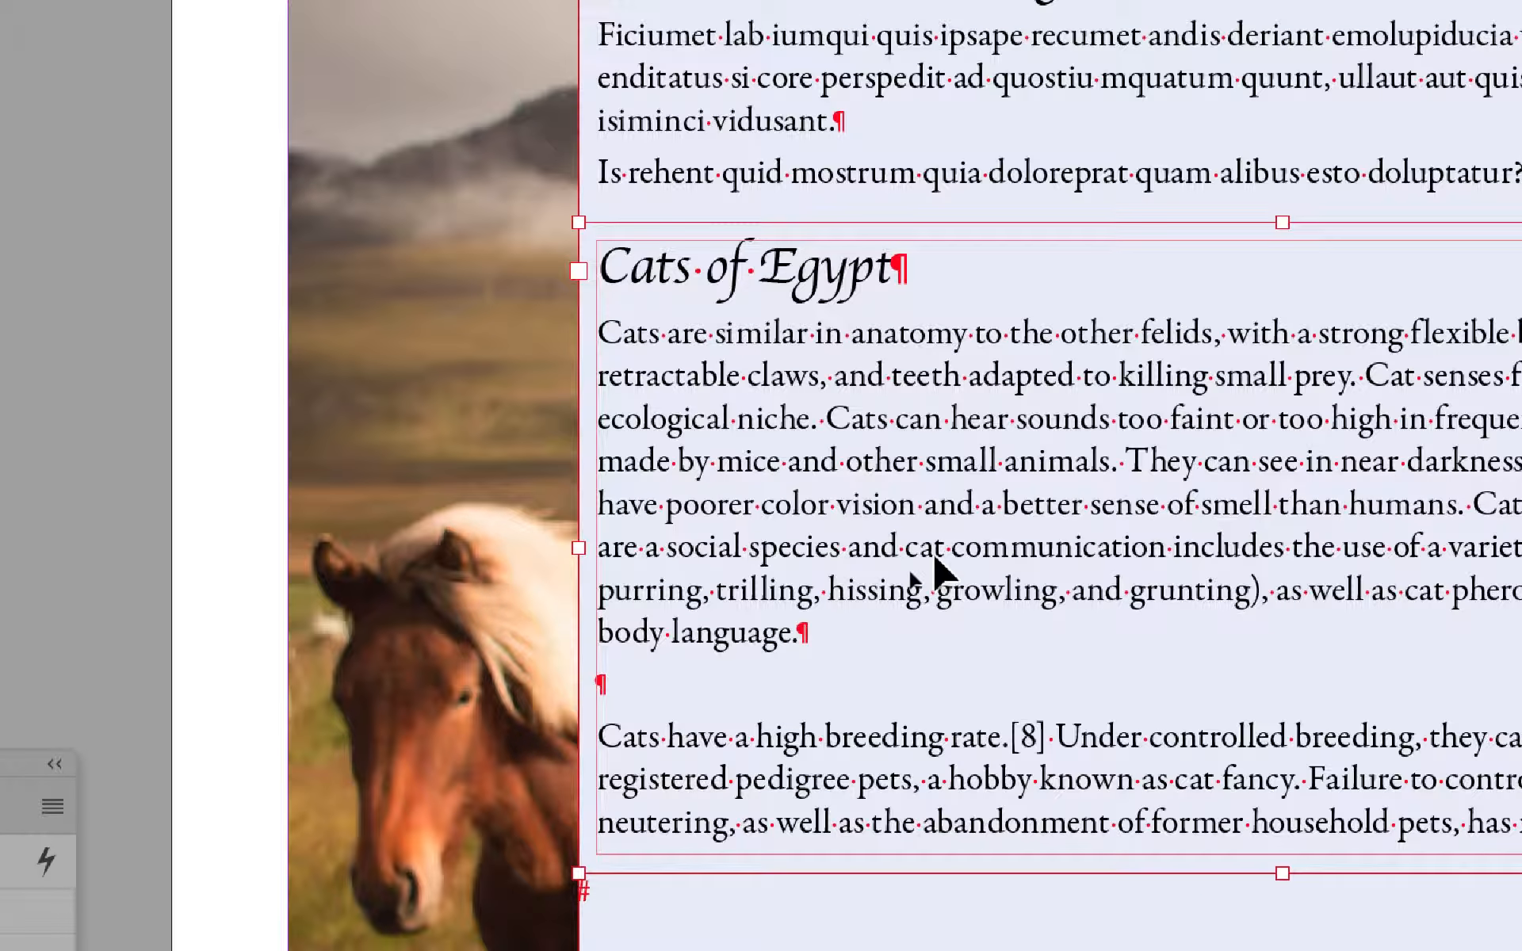
Split the "Cats of Egypt" text frame into 2 columns
key(super+b)
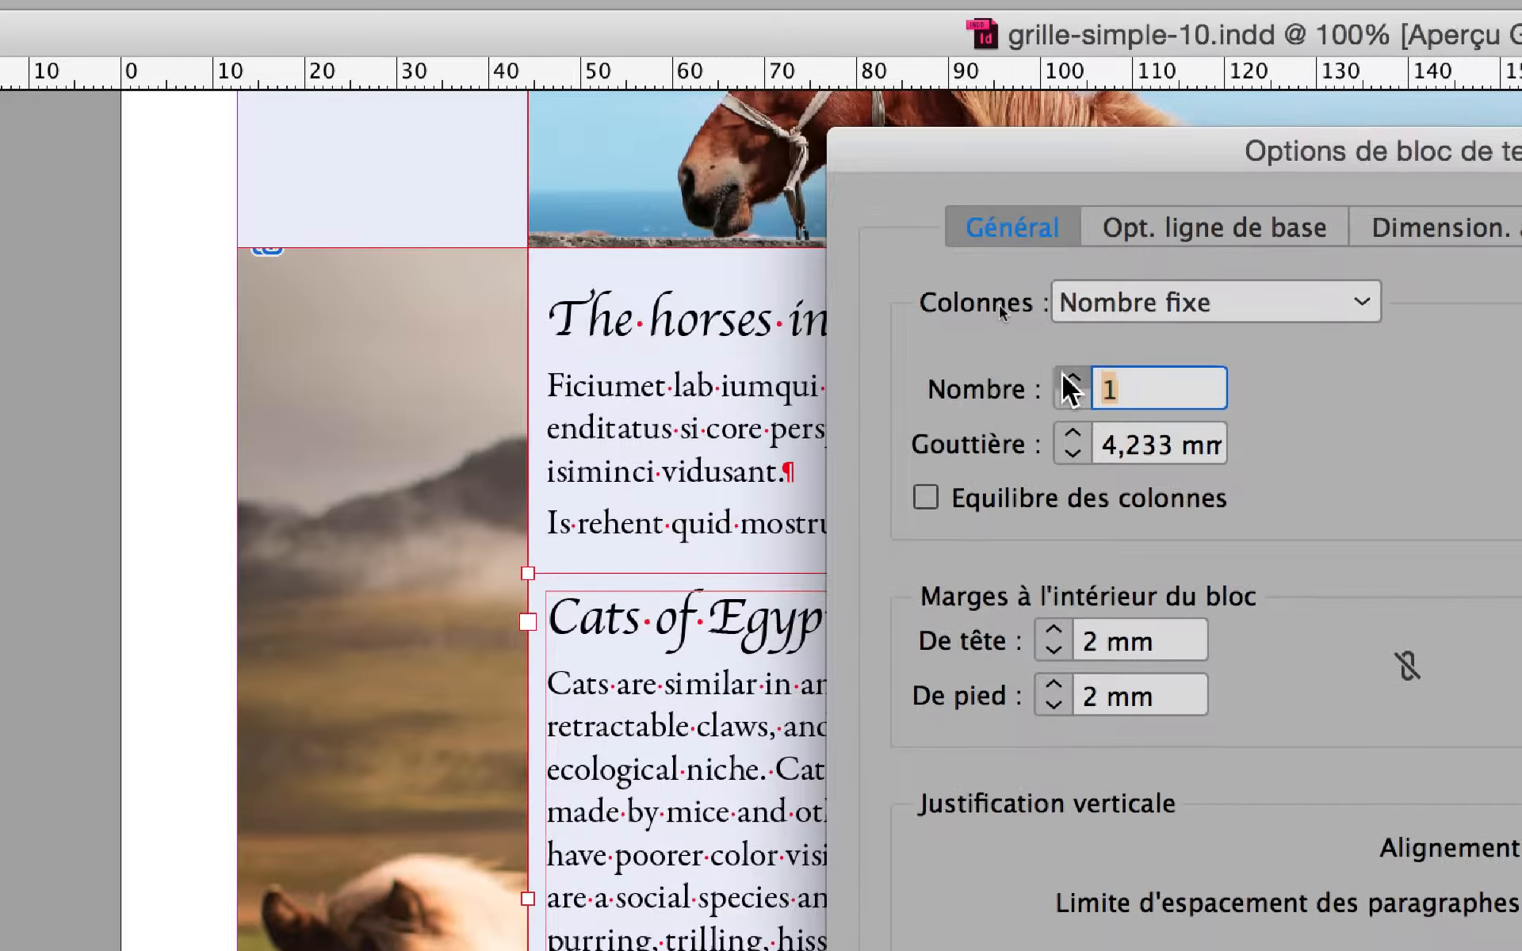
text(2)
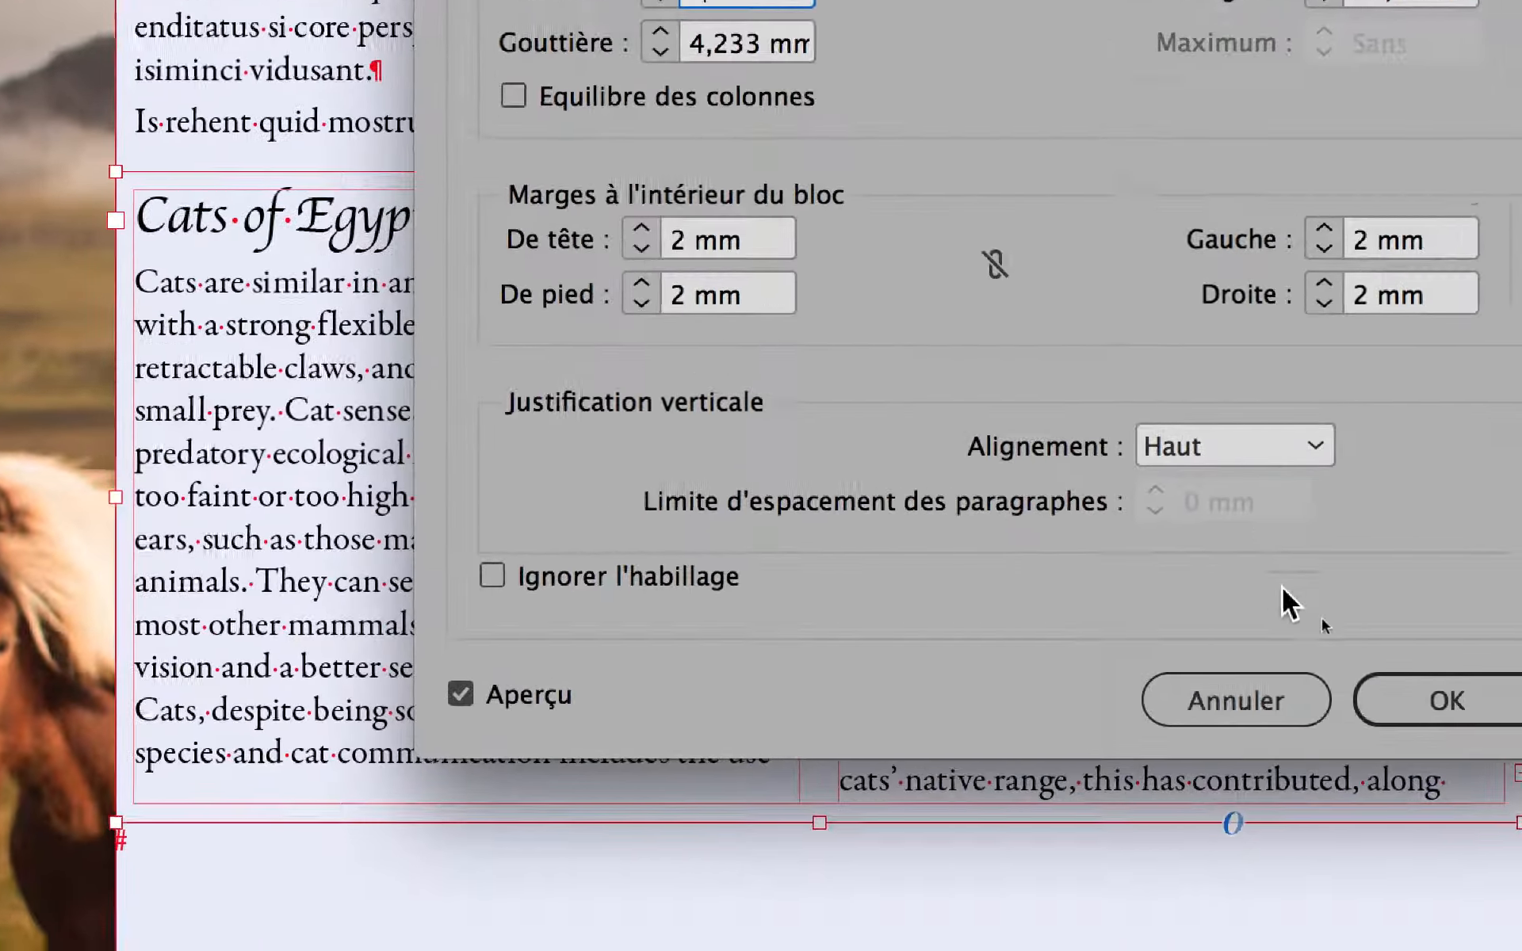
click(1340, 626)
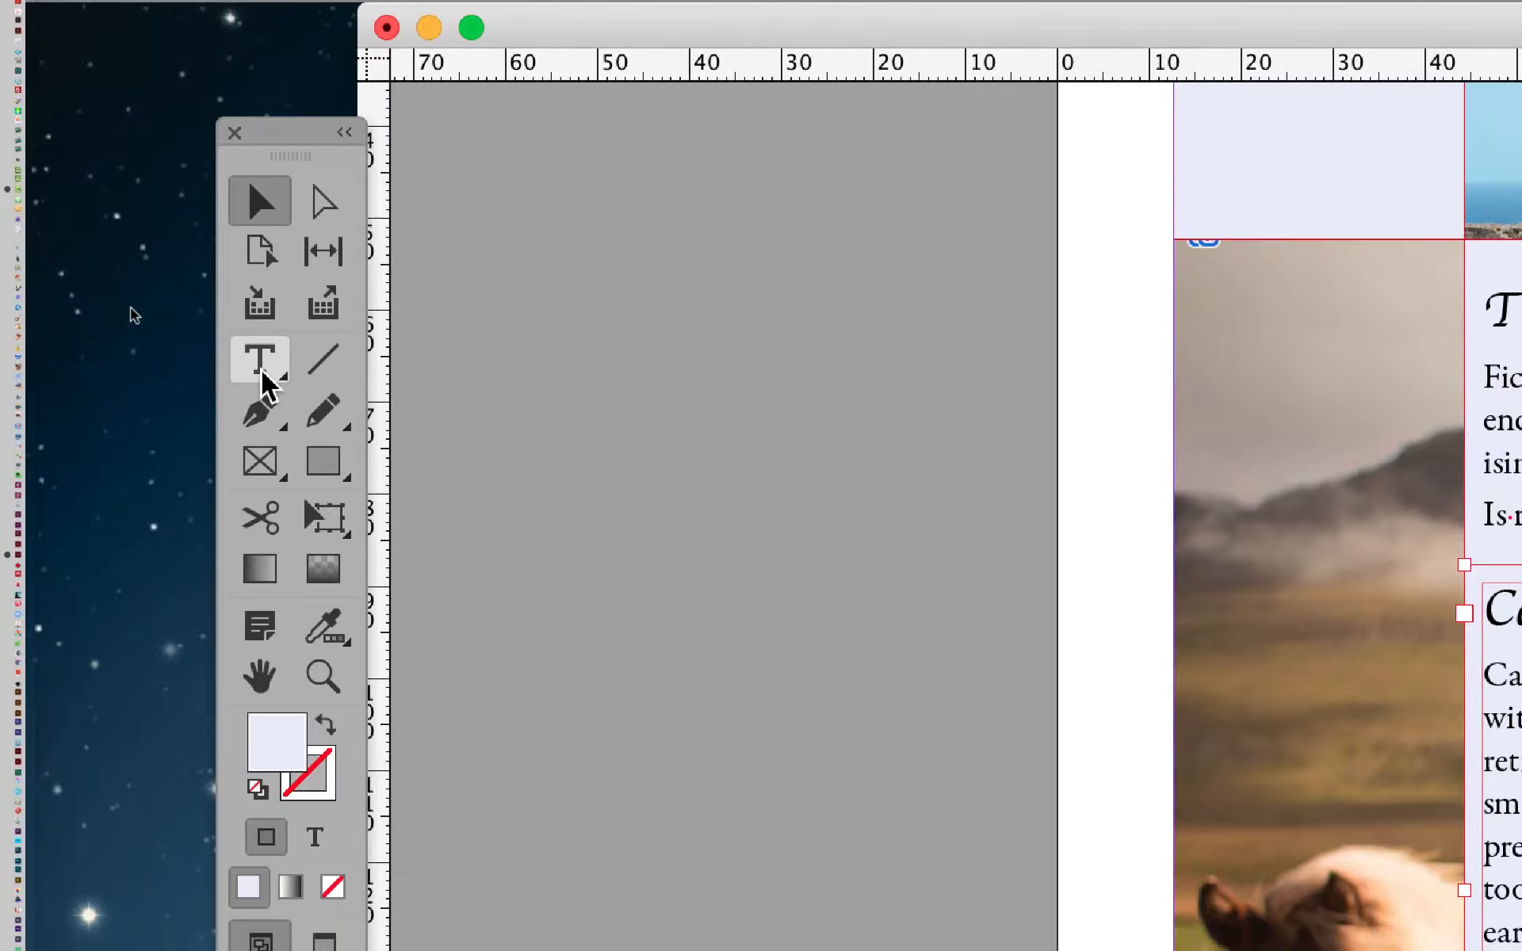
Place the text cursor in the "Cats of Egypt" heading and display the paragraph formatting controls beside the page
click(260, 358)
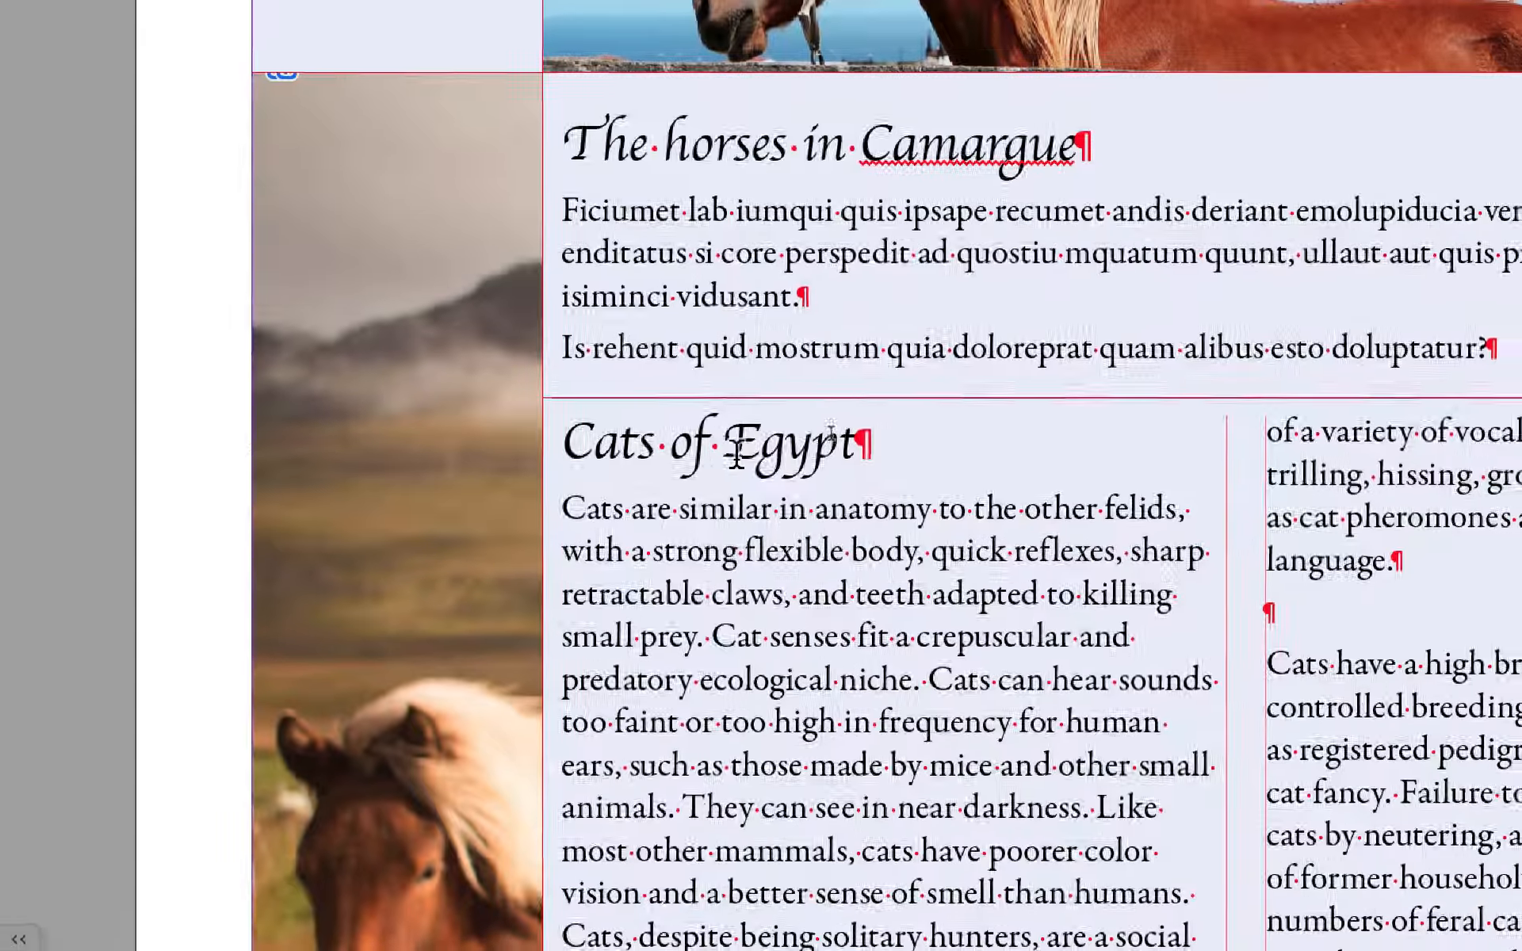
click(724, 454)
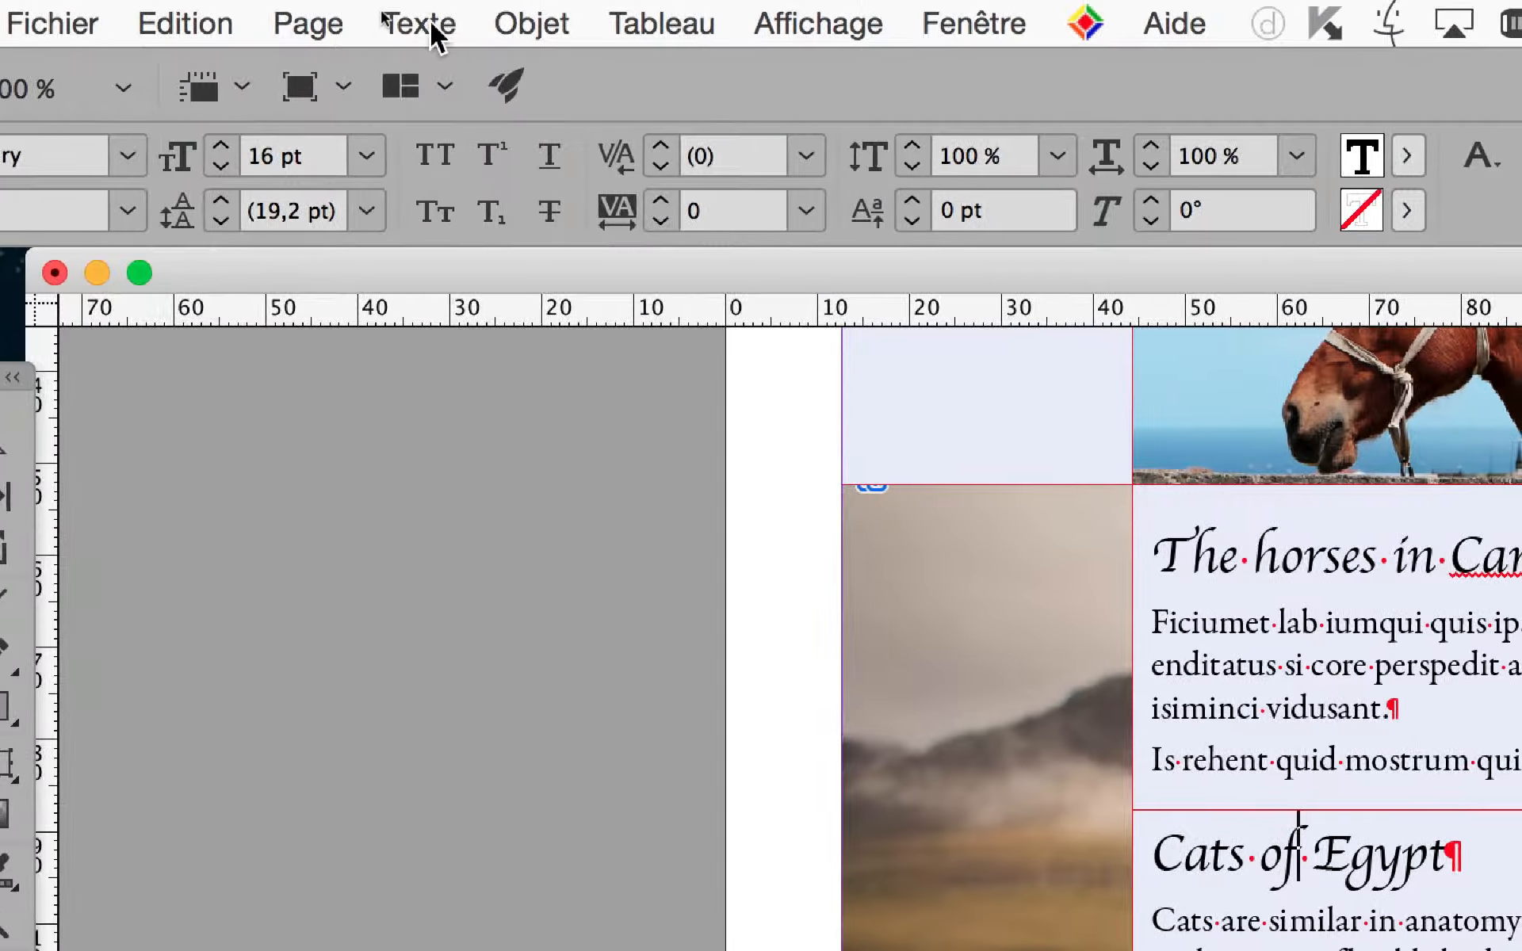
click(430, 21)
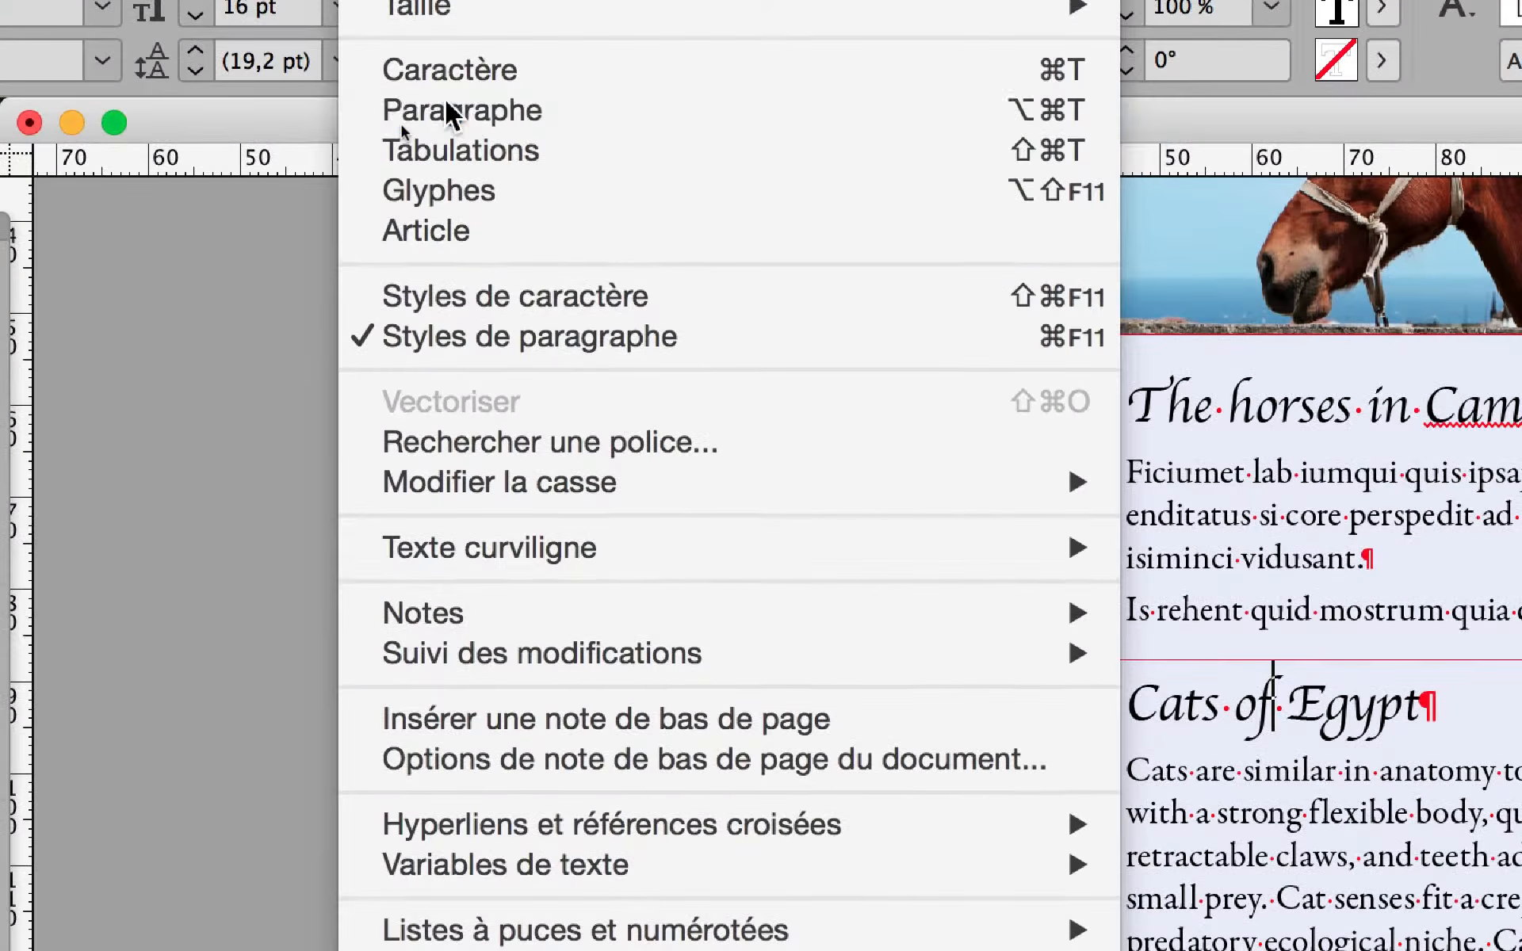
click(475, 243)
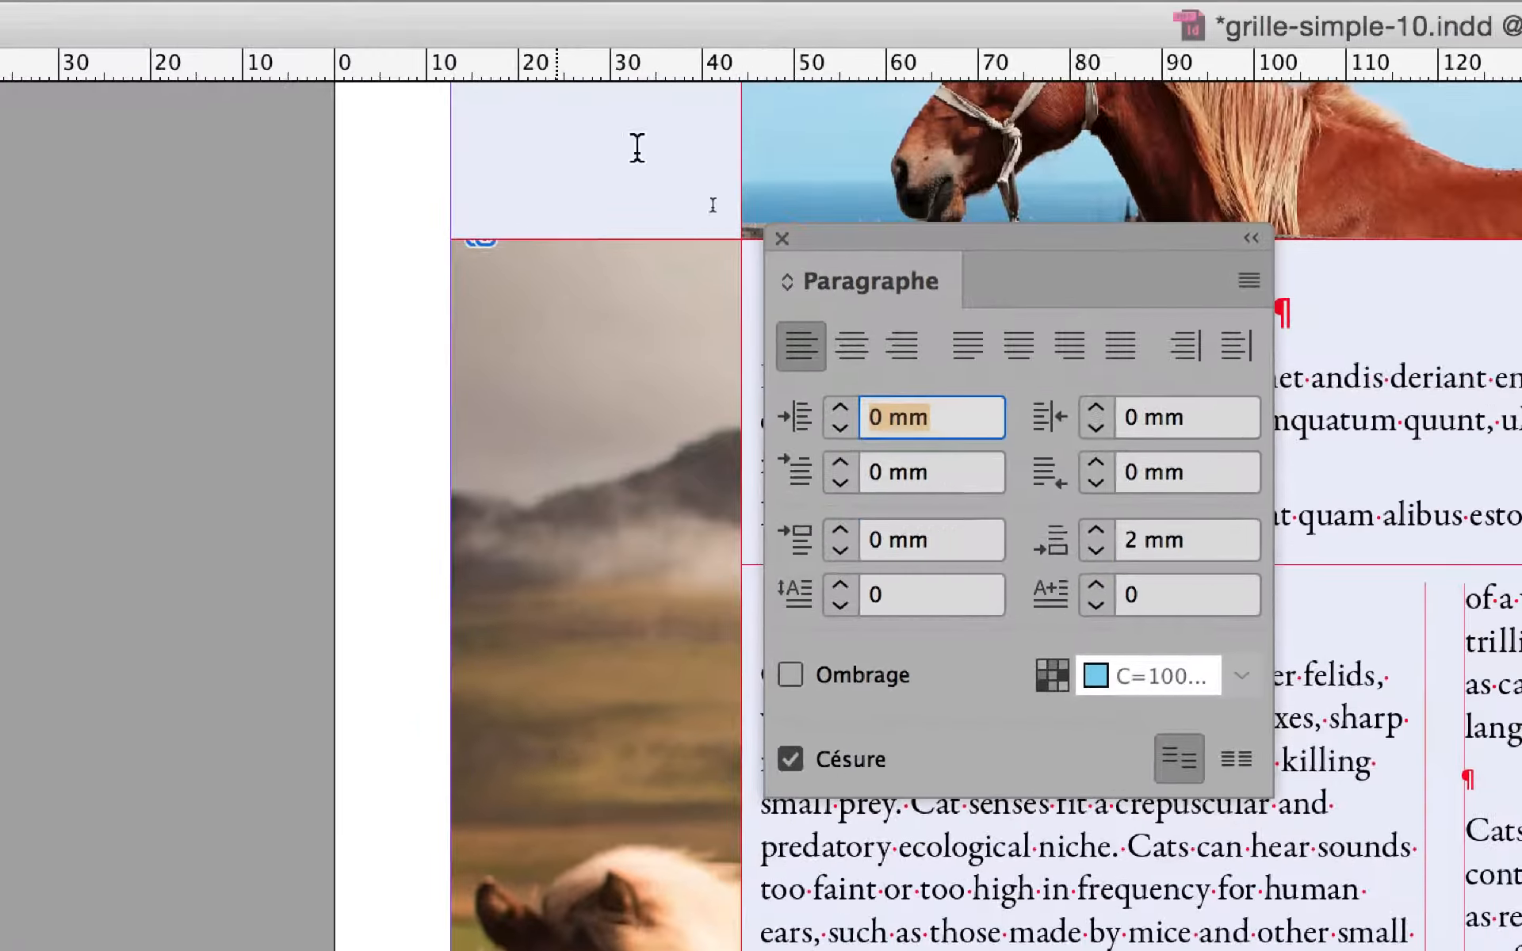
drag(914, 240, 261, 224)
drag(507, 178, 506, 175)
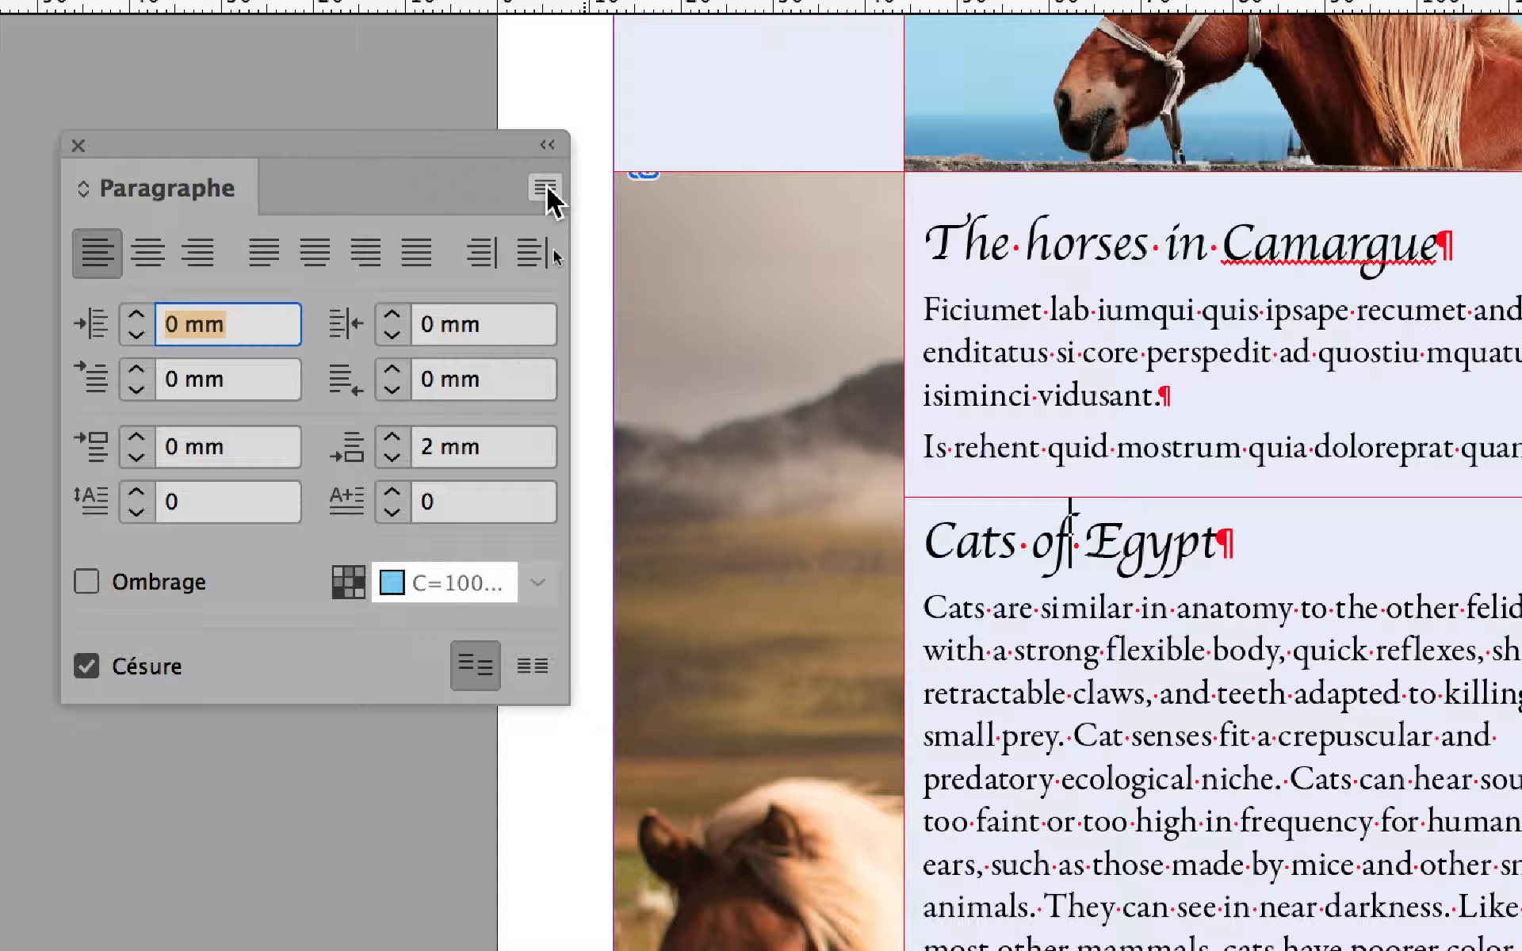
Make the "Cats of Egypt" heading span all columns (Etendue de colonnes, Tout) with the preview enabled
click(546, 187)
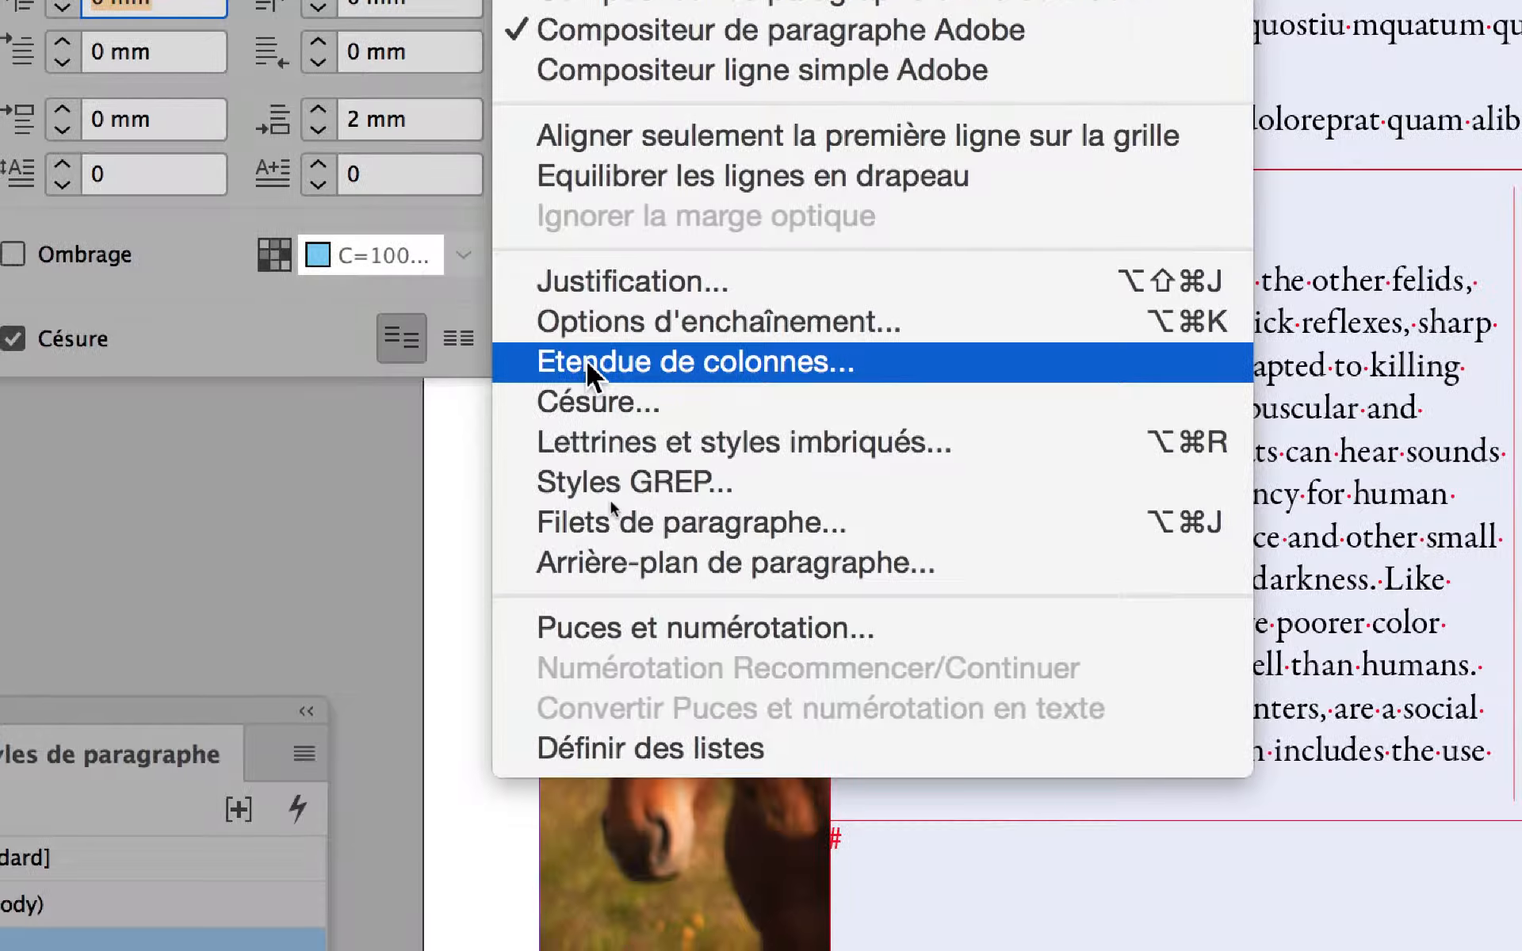
click(604, 370)
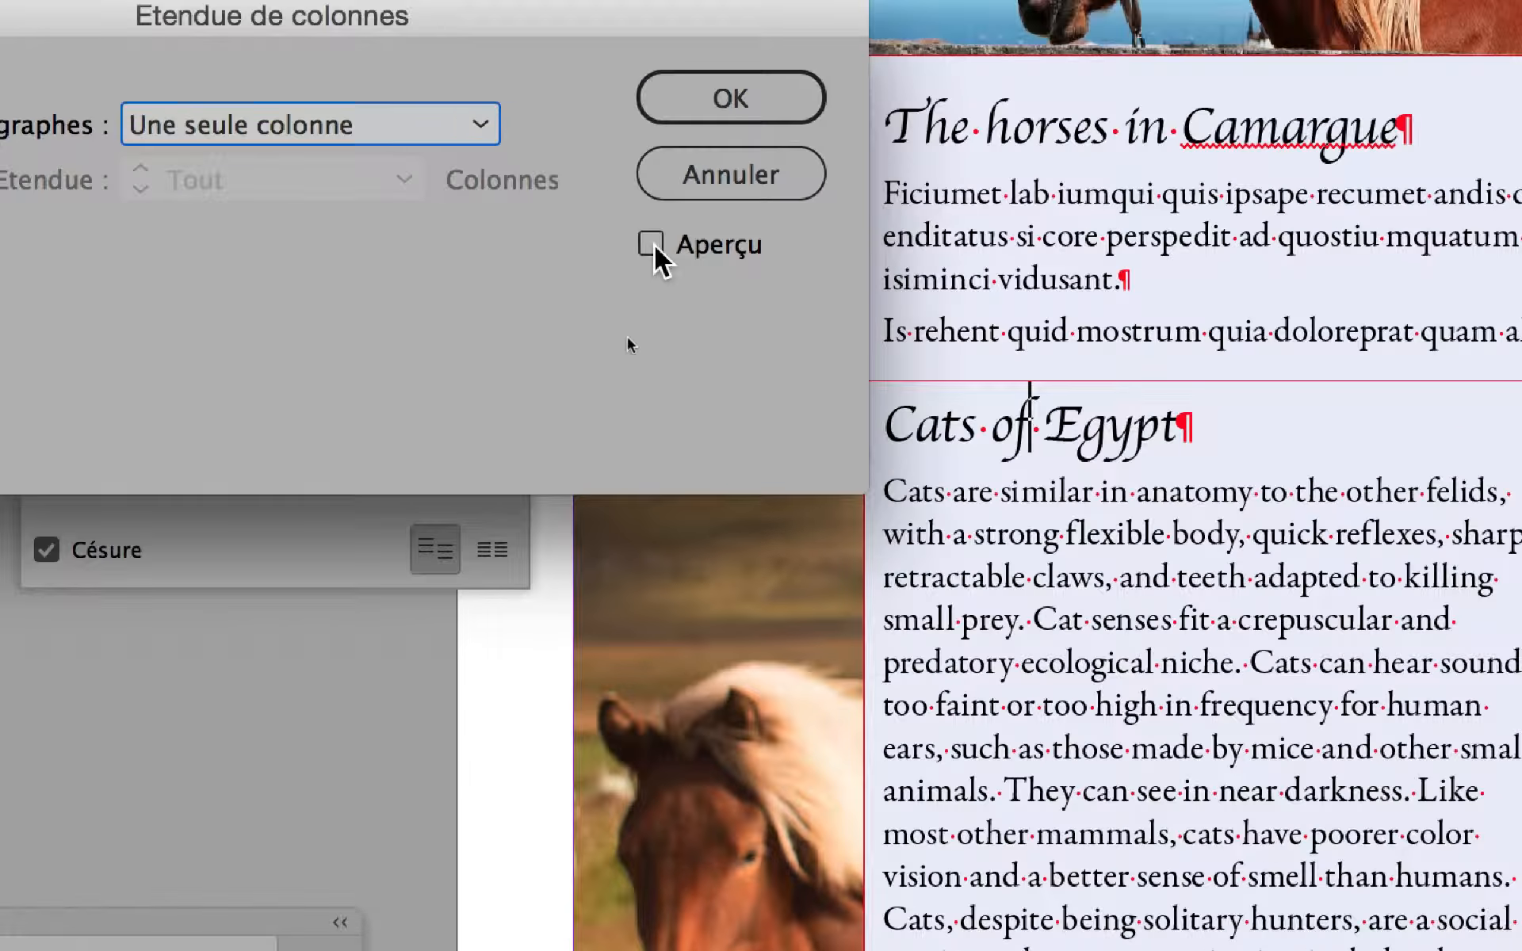
click(688, 173)
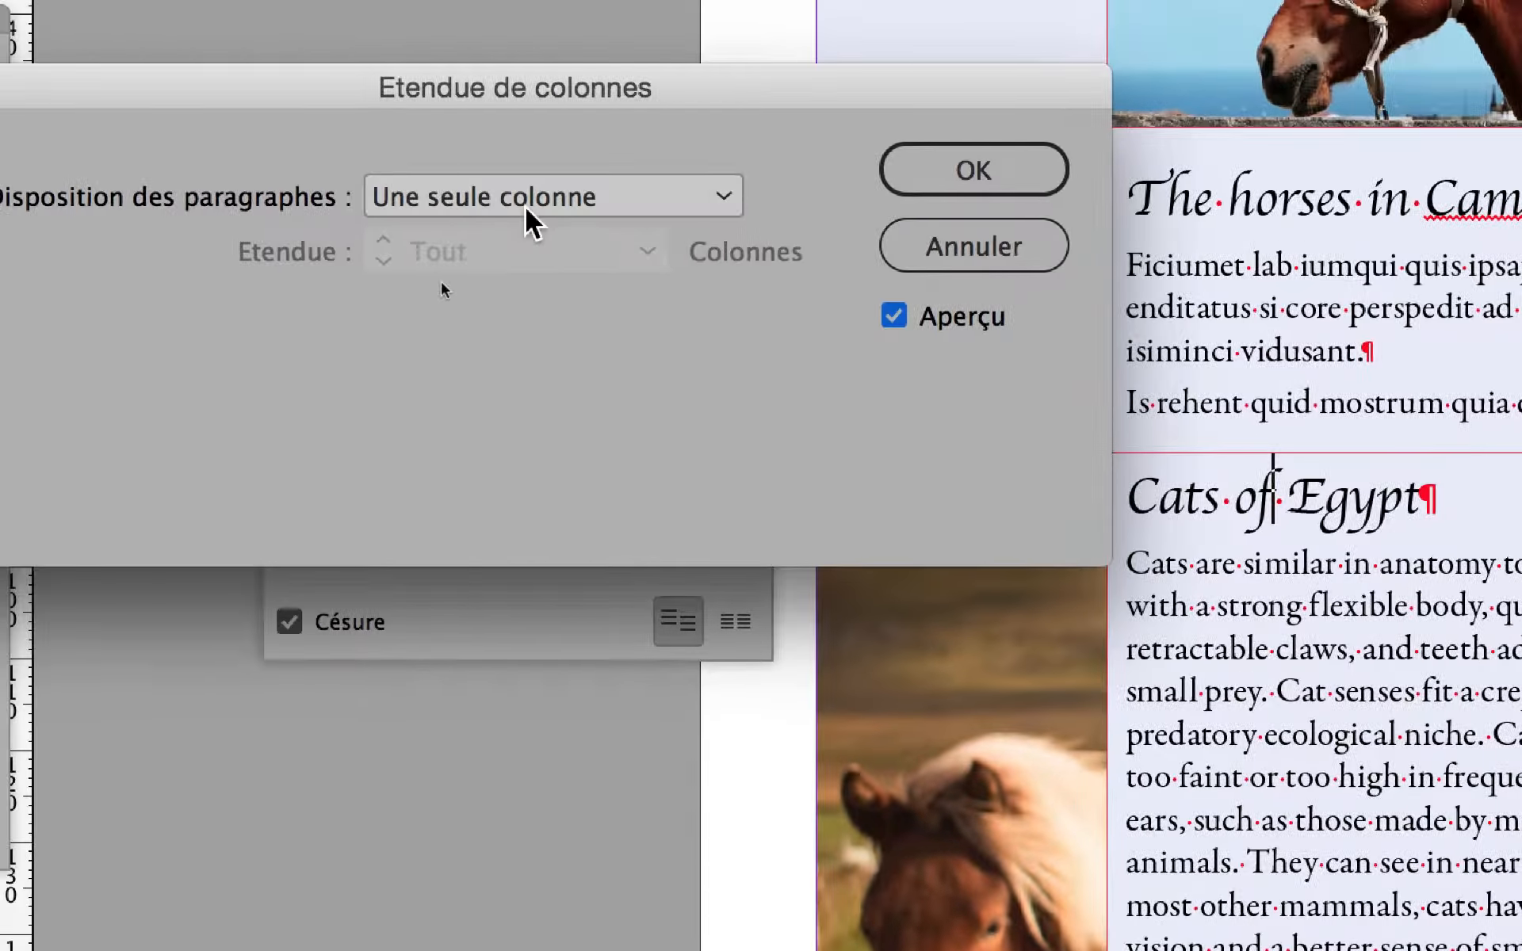
click(525, 207)
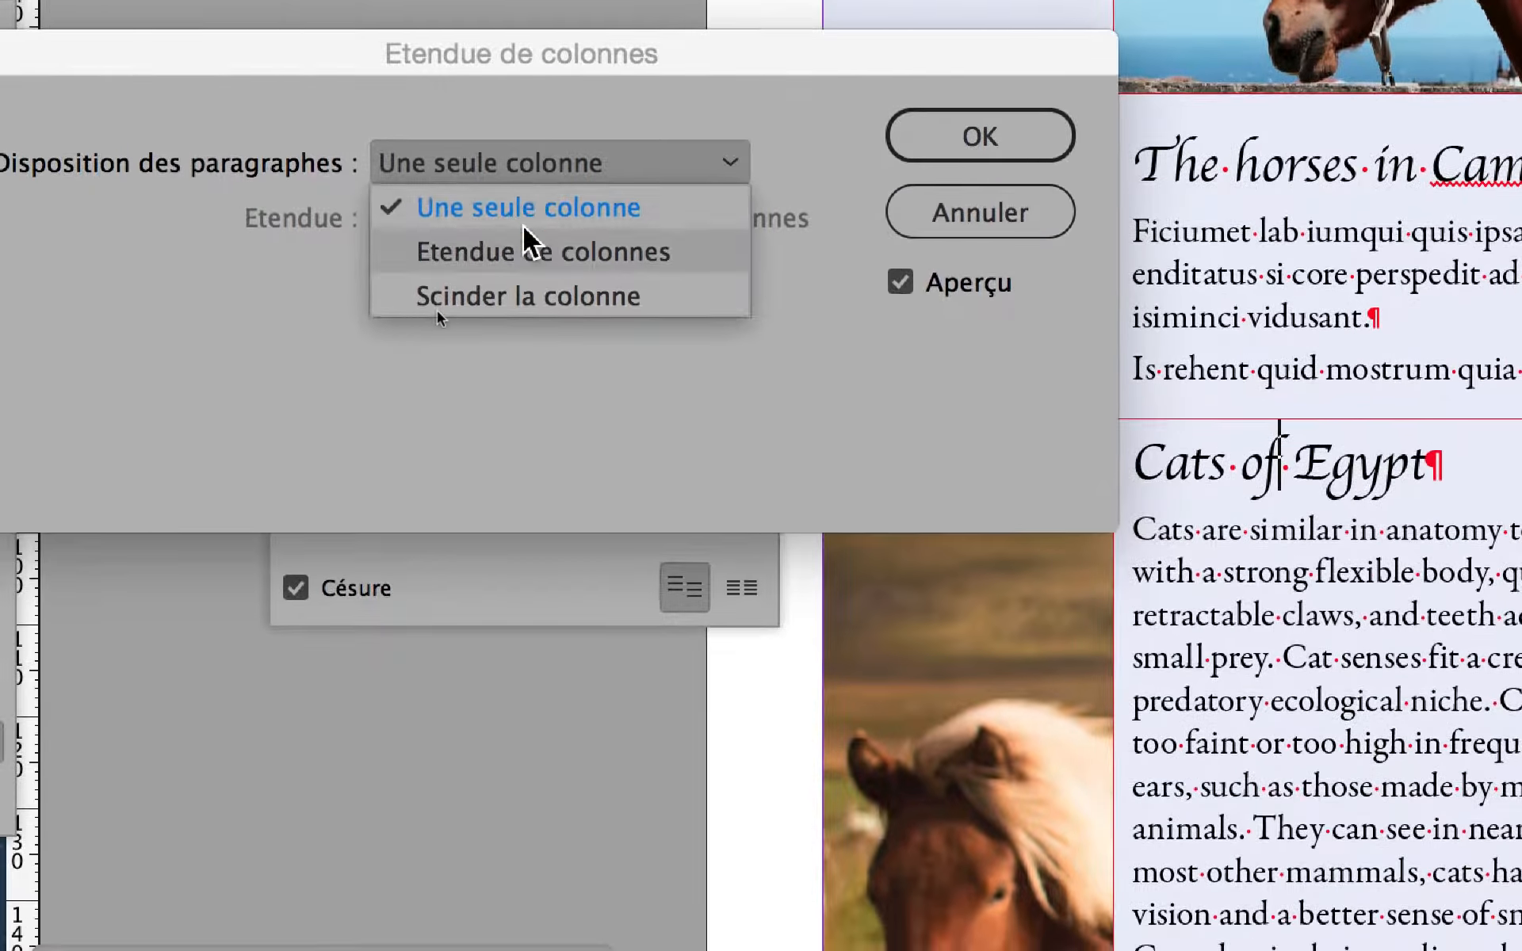
click(535, 240)
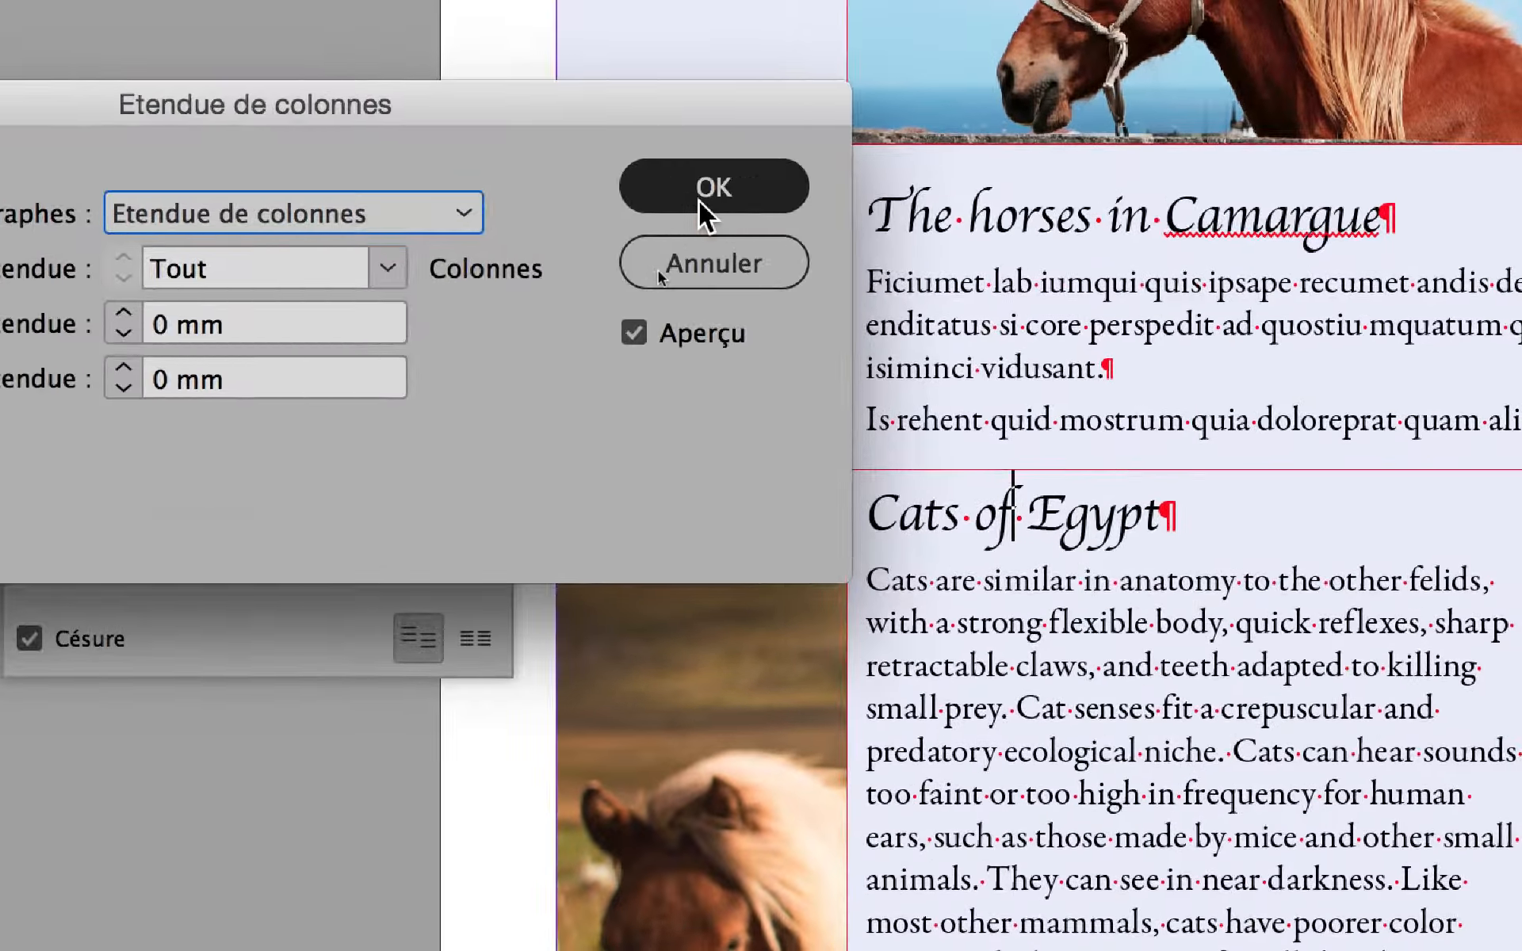
click(699, 203)
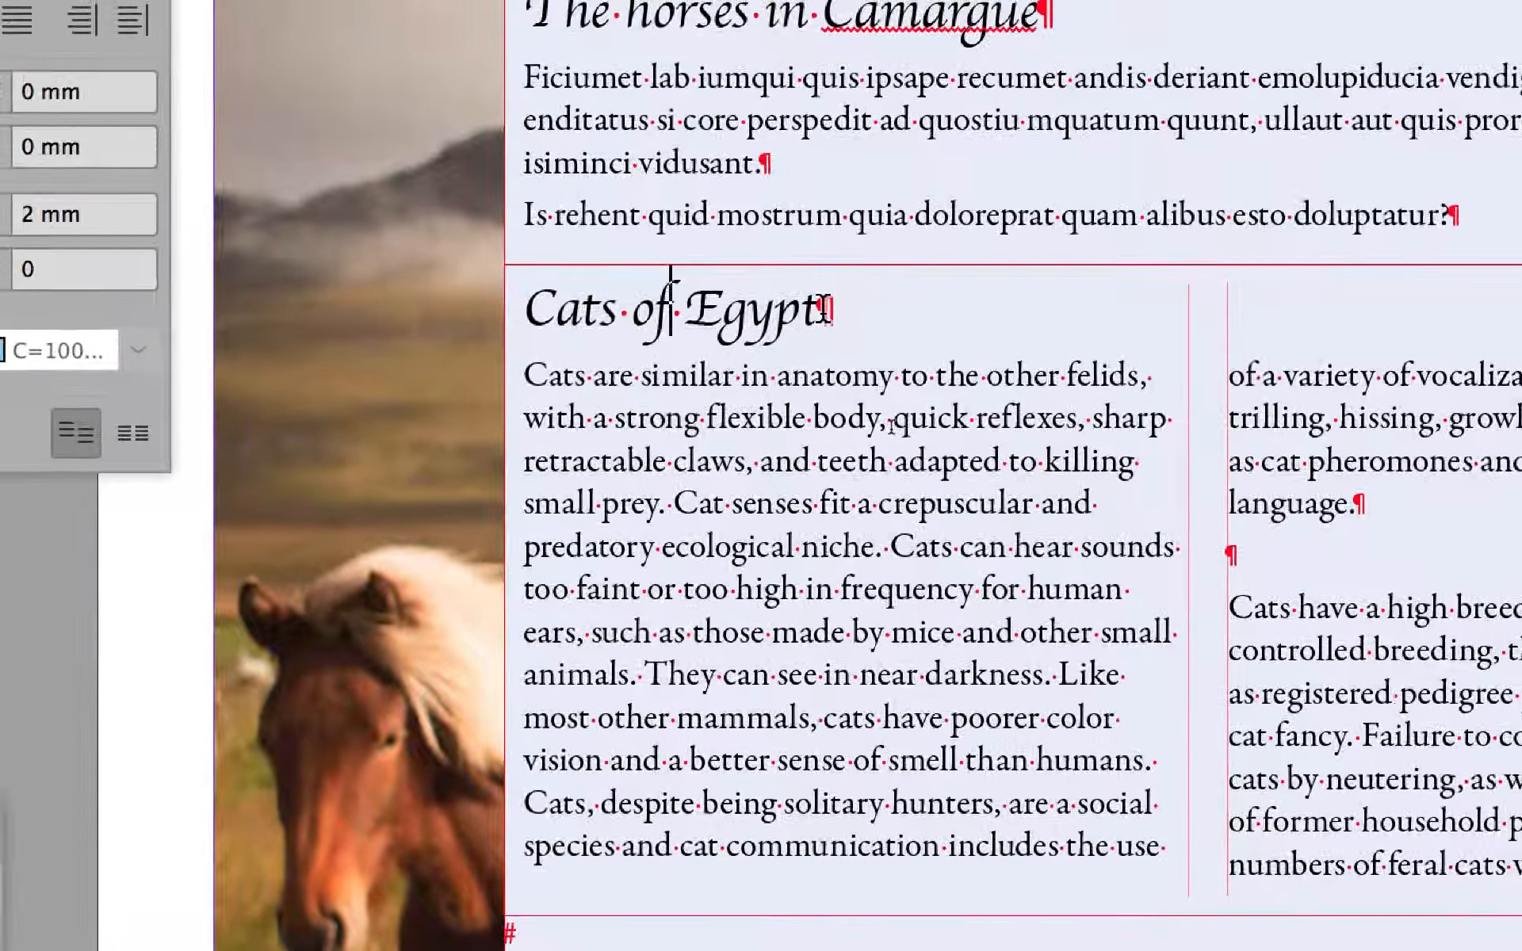
Extend the "Cats of Egypt" heading with the text ", felines and other animals"
click(806, 308)
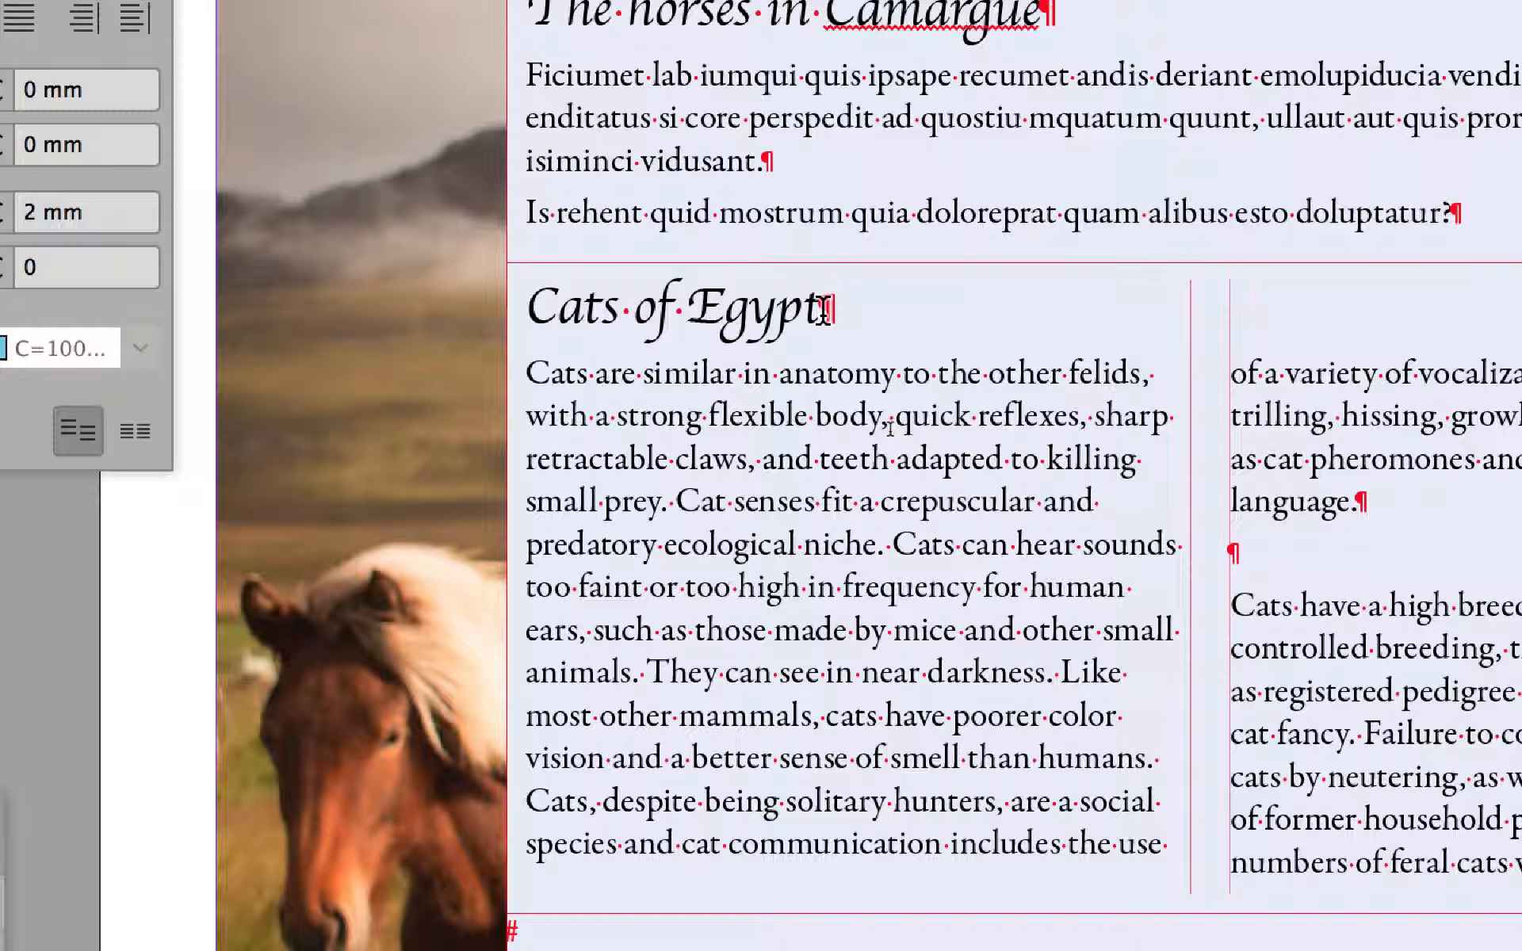
text(, felines a)
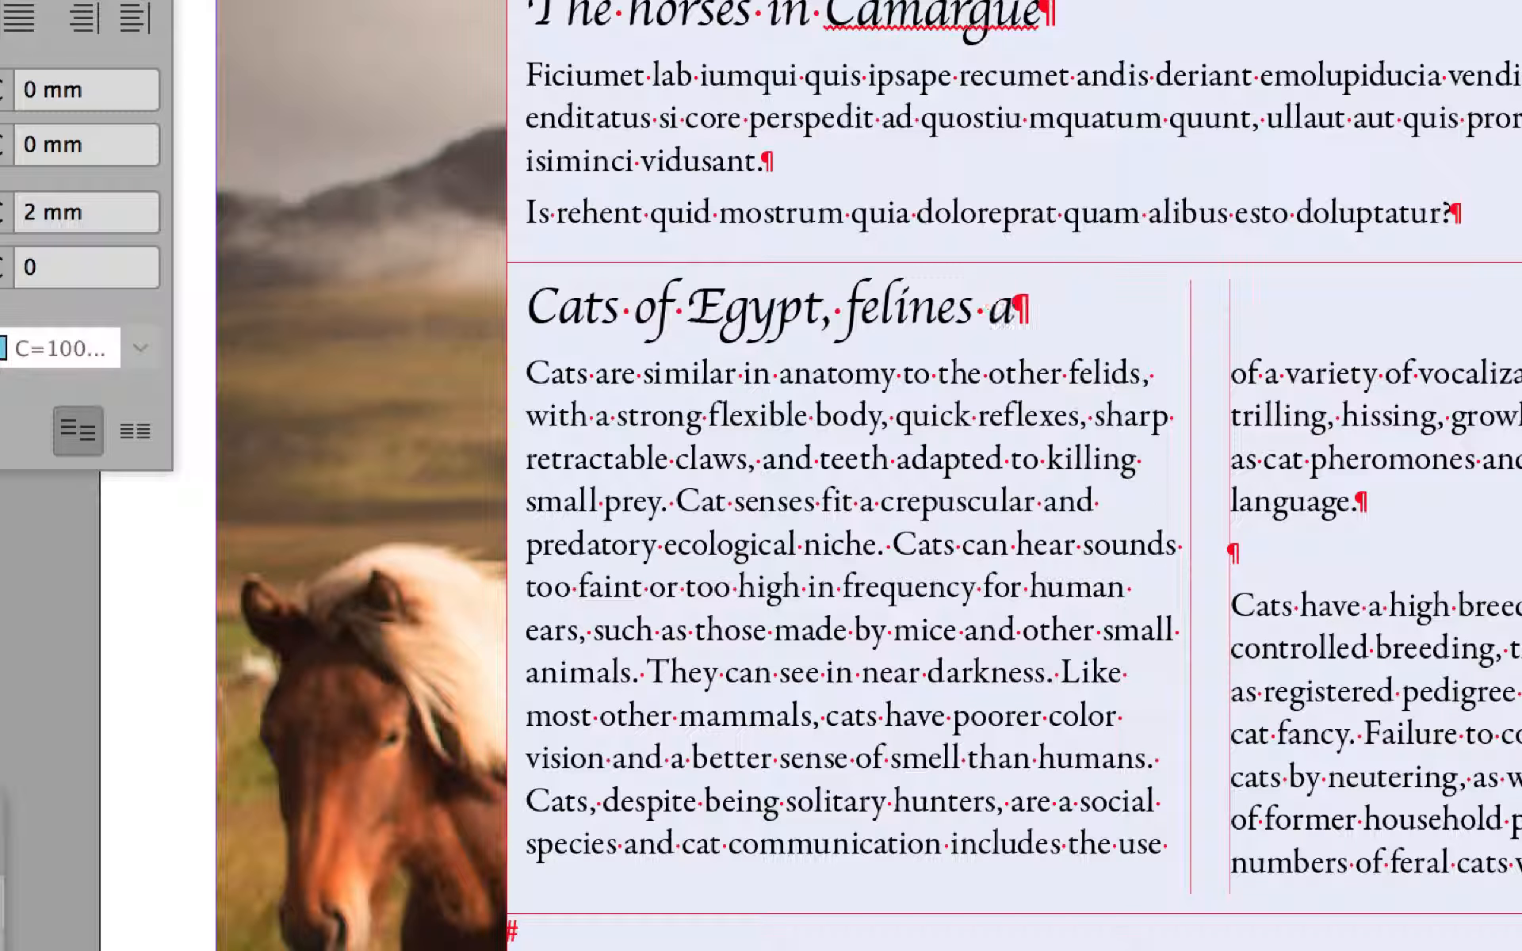
text(nd othe r)
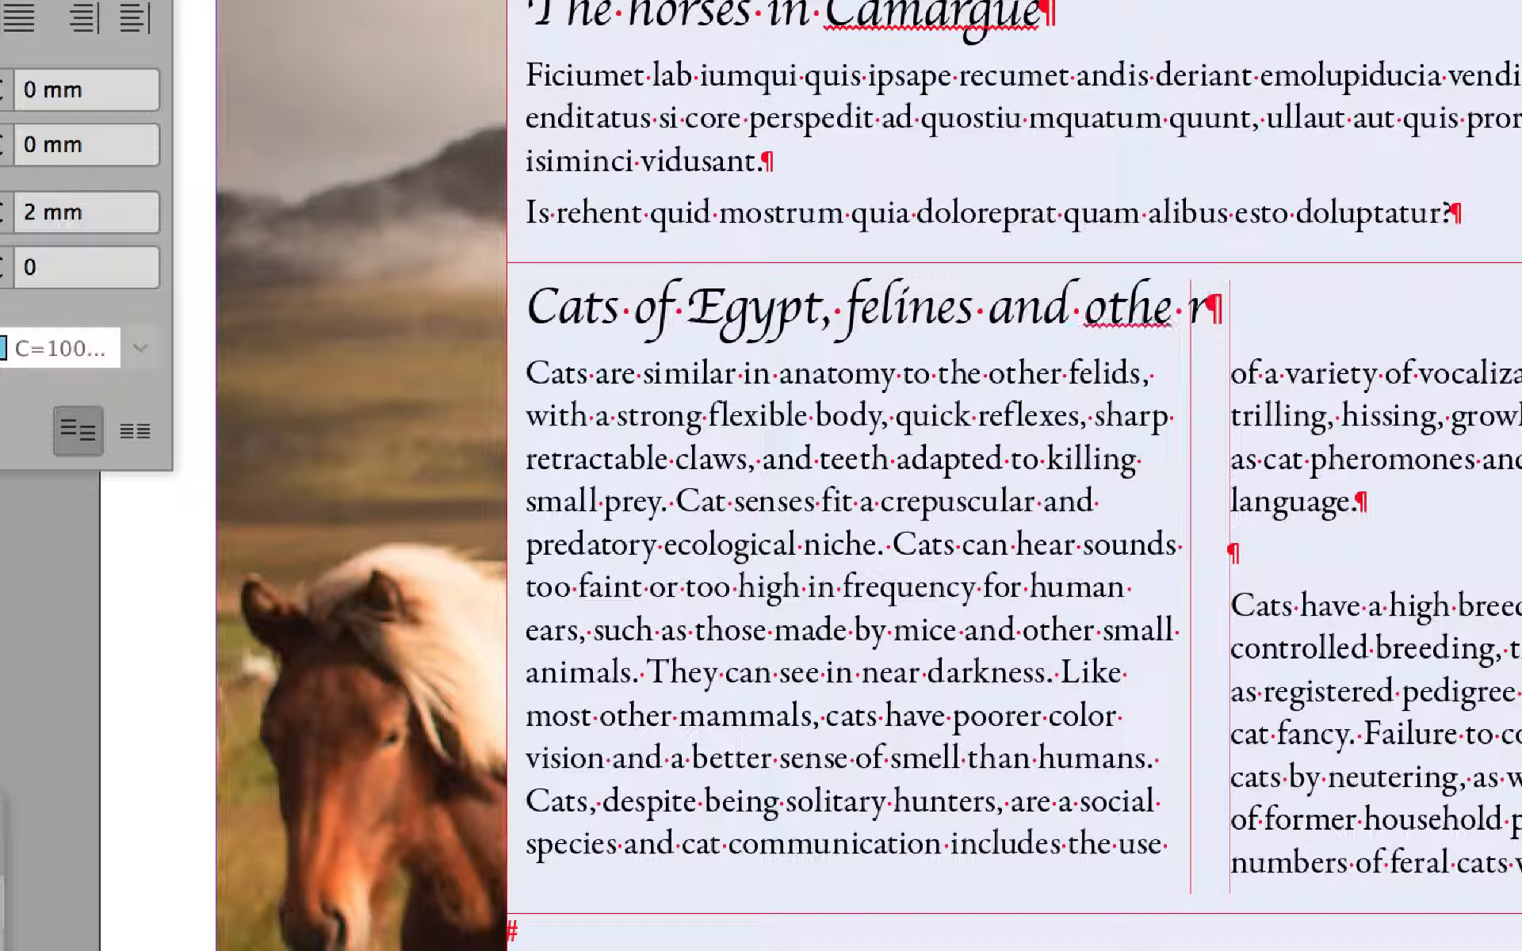
key(BackSpace)
key(BackSpace)
text(r a)
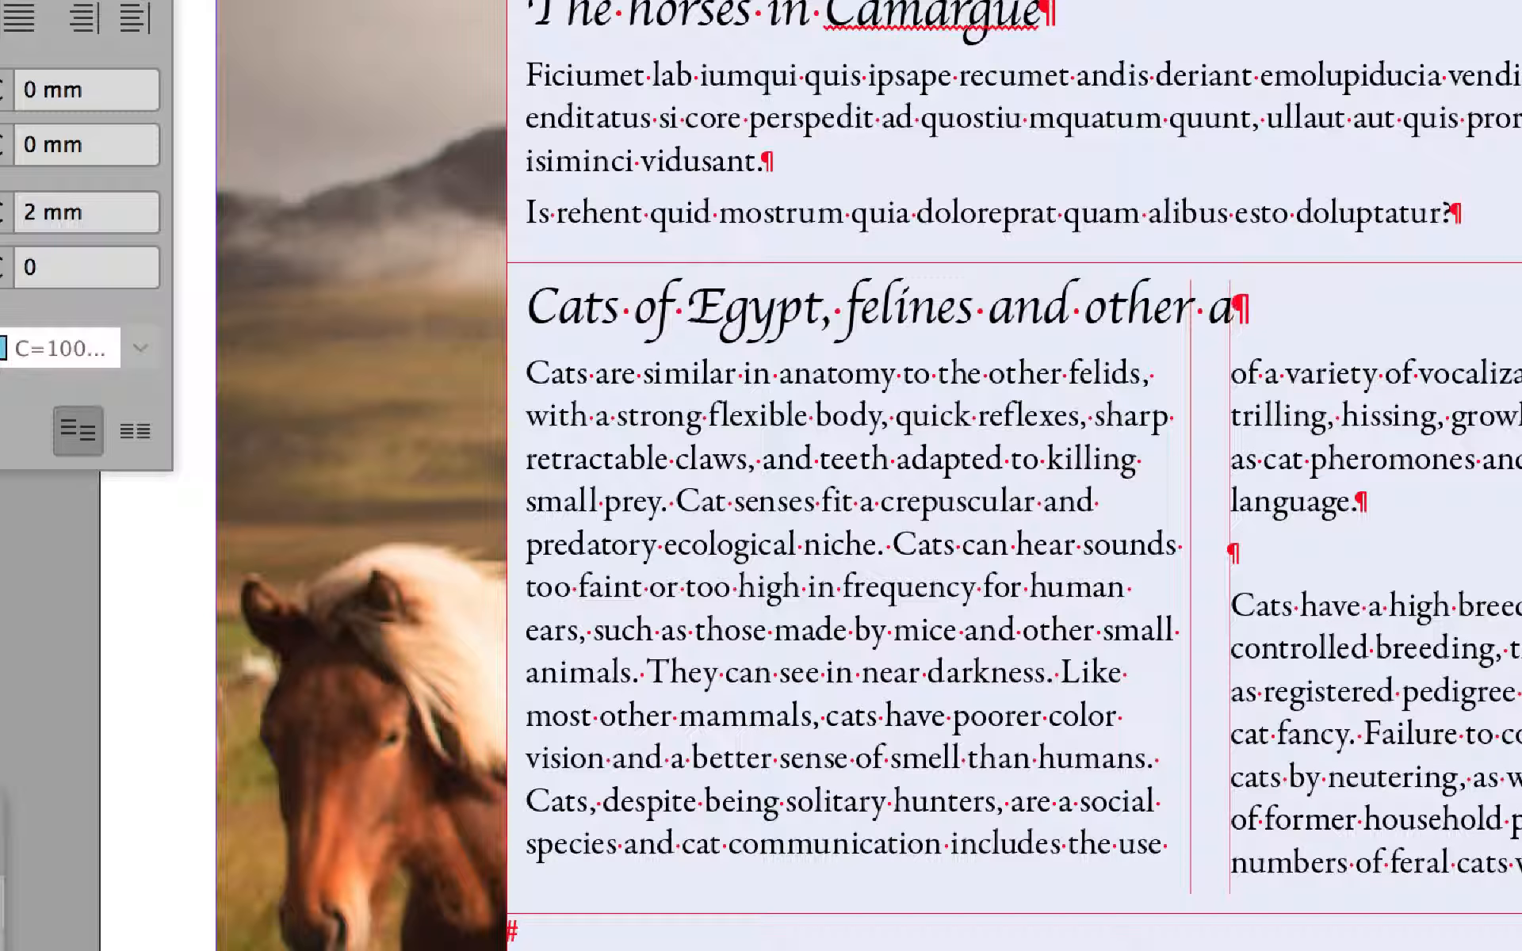
text(nimals)
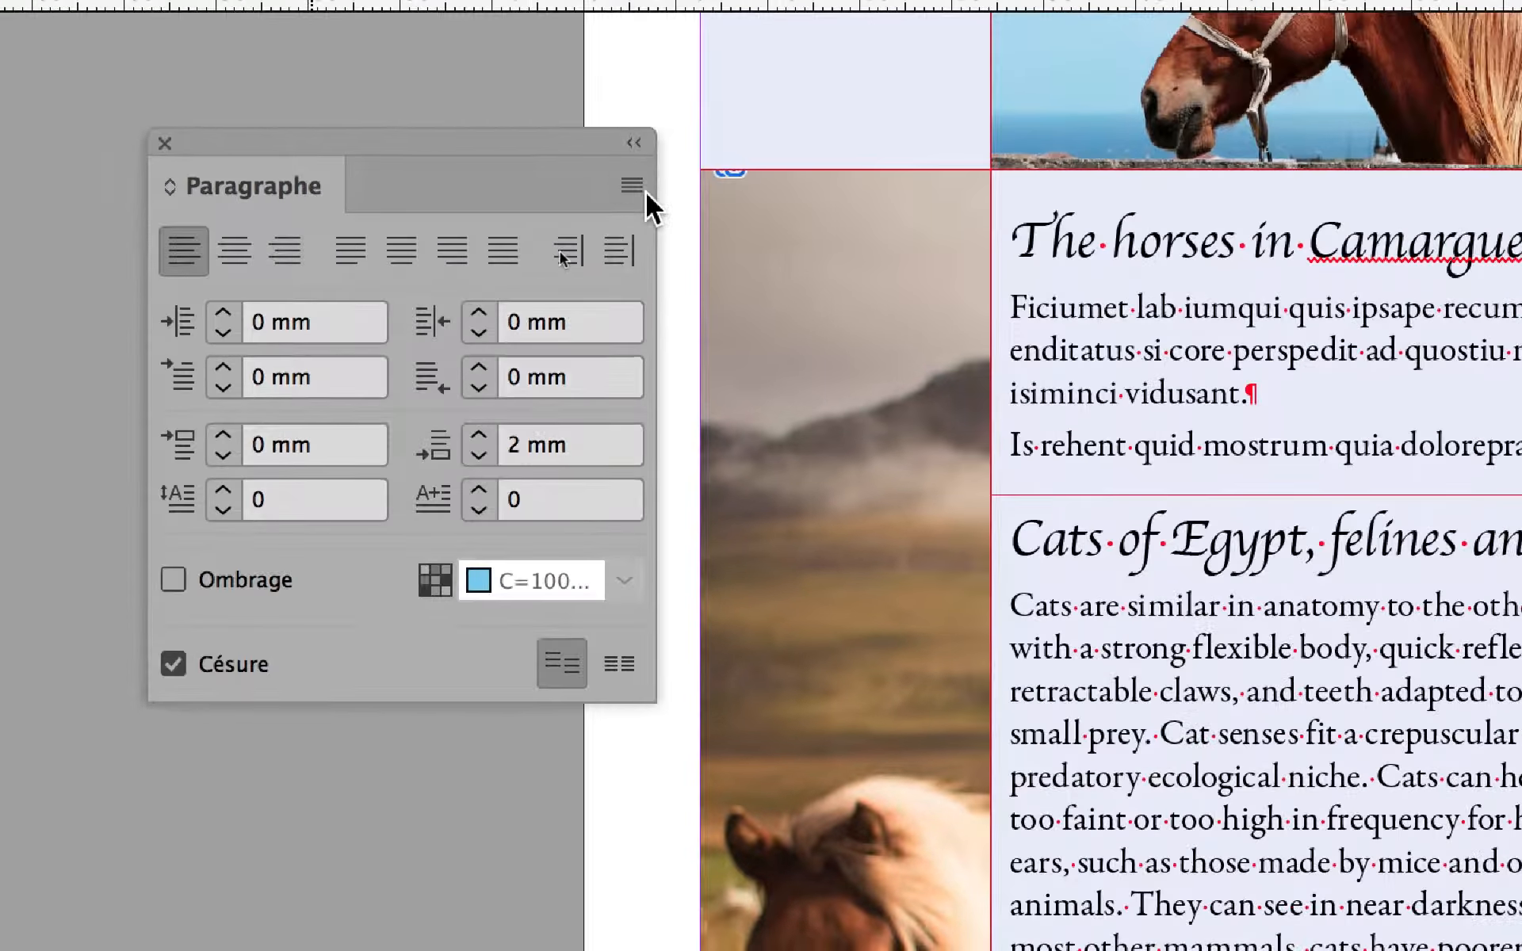
Review the column span choices for the "Cats of Egypt" heading and keep Tout
click(769, 208)
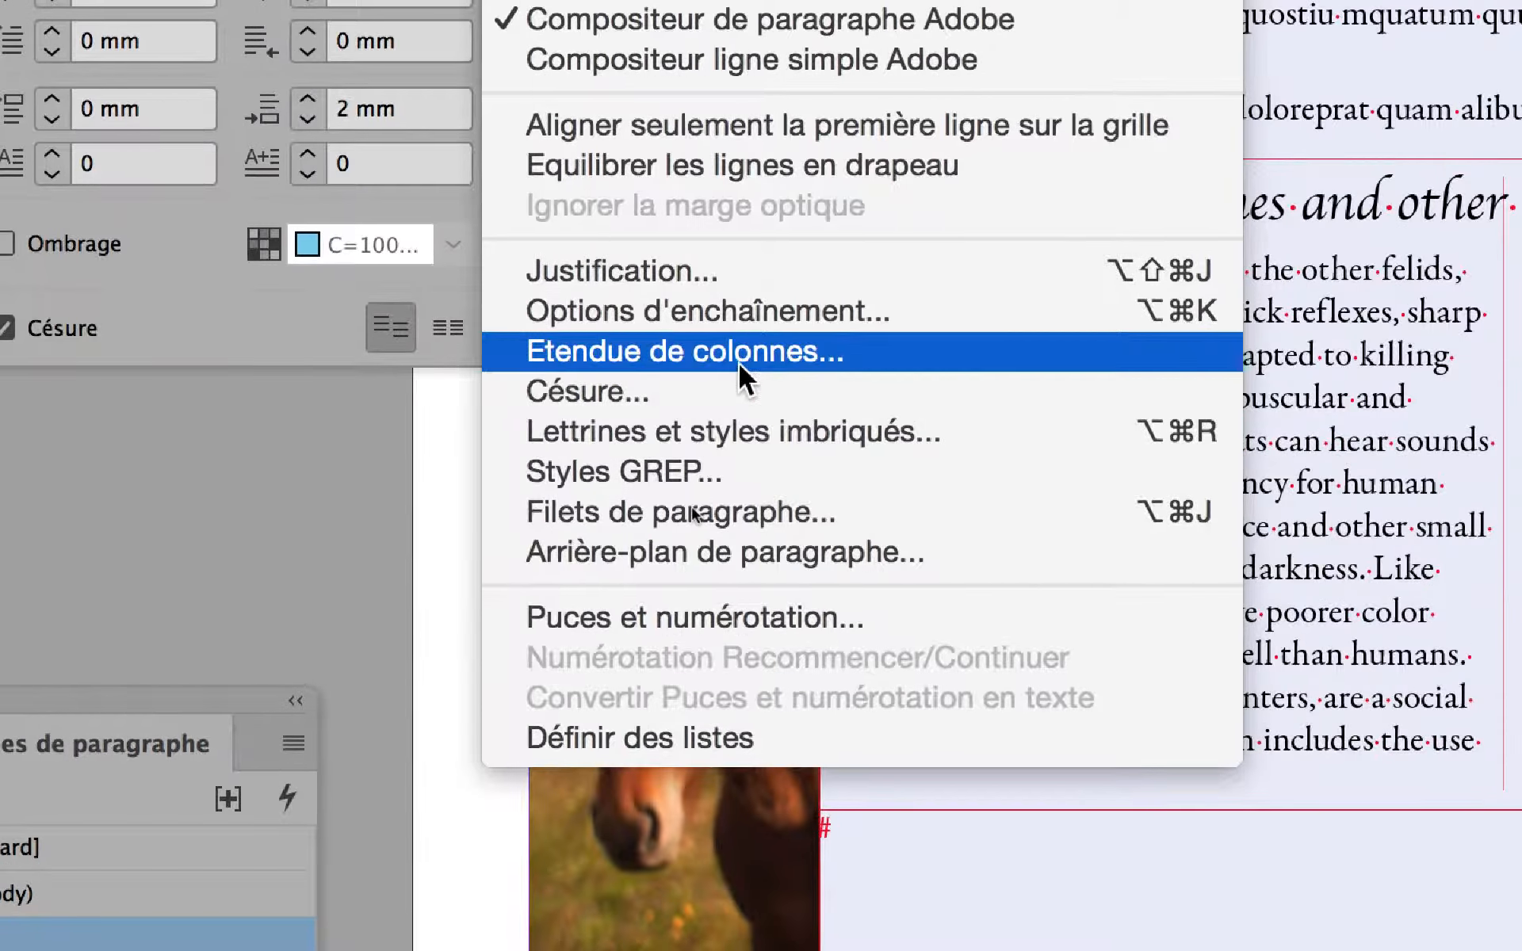
click(740, 337)
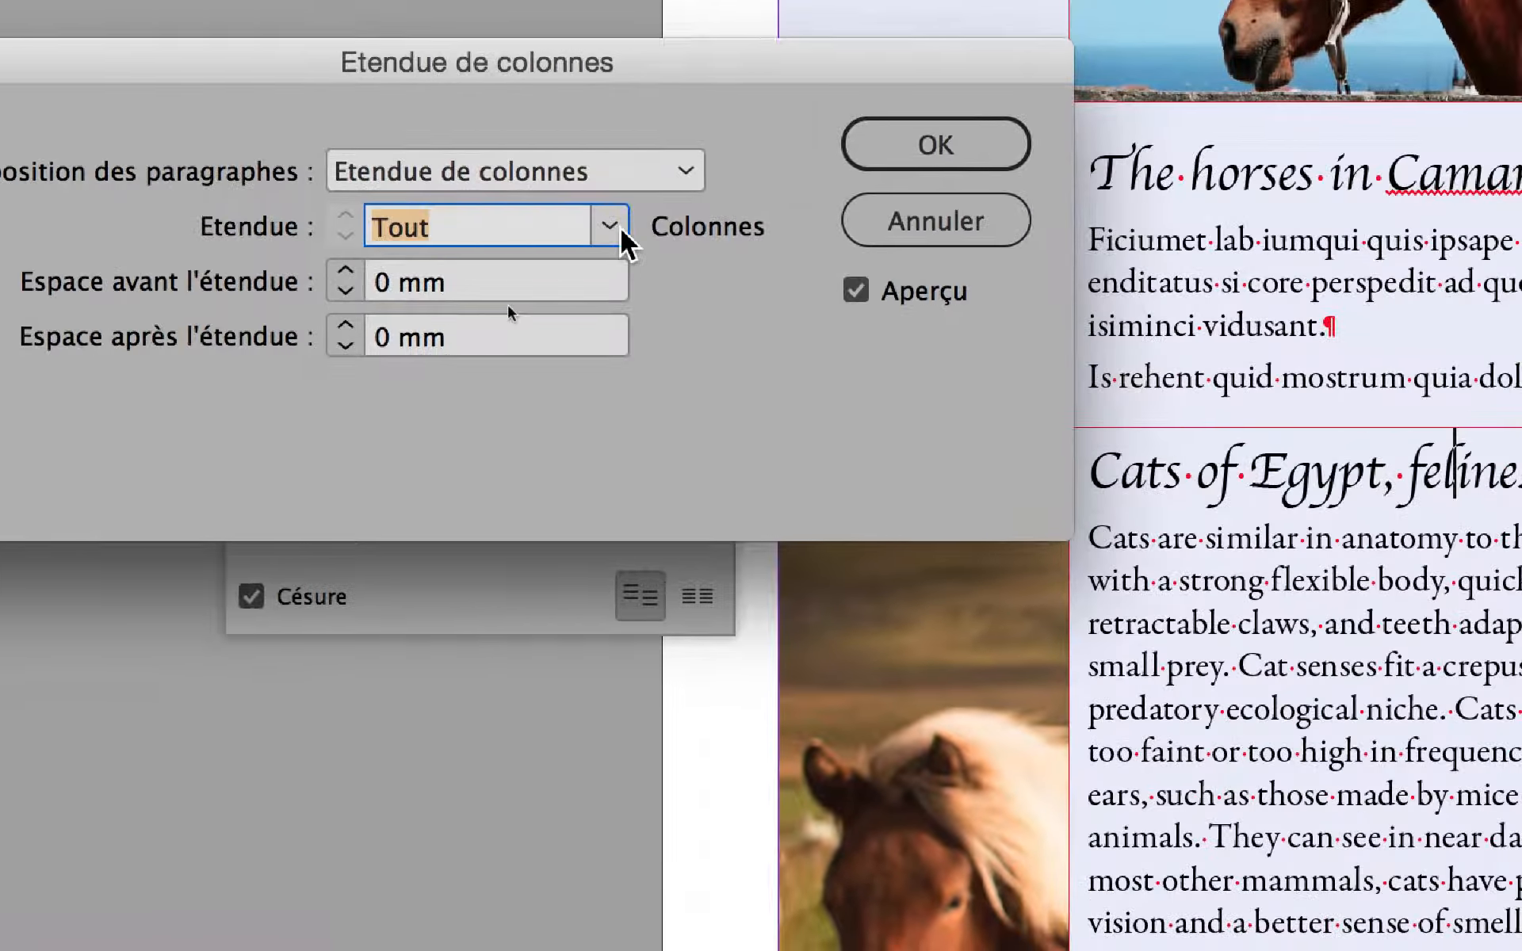
click(672, 260)
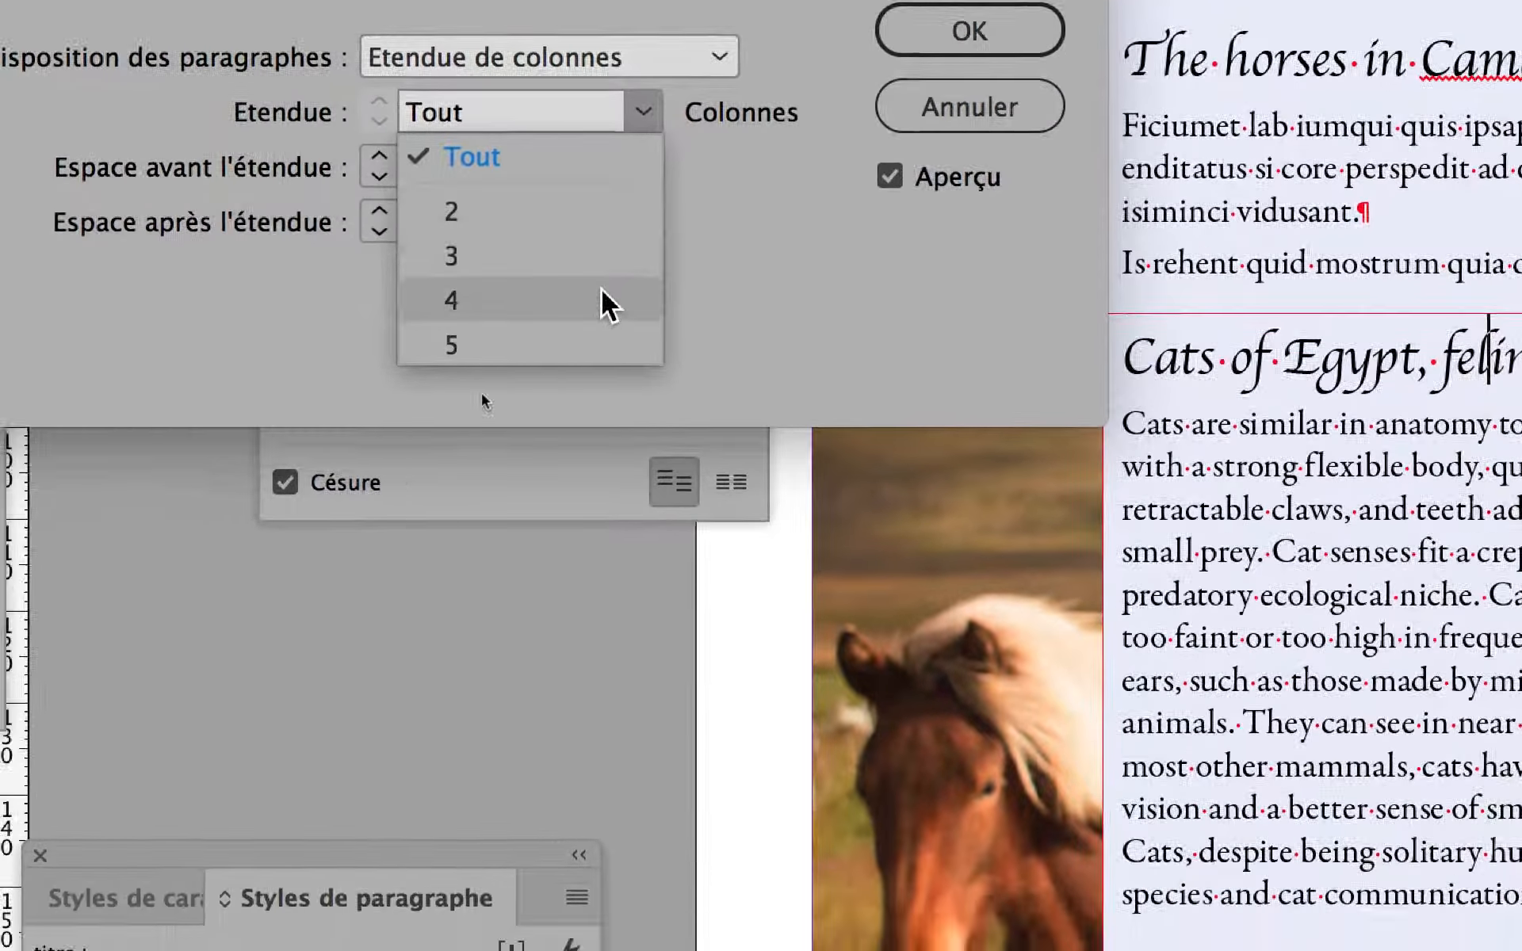
click(508, 156)
click(970, 31)
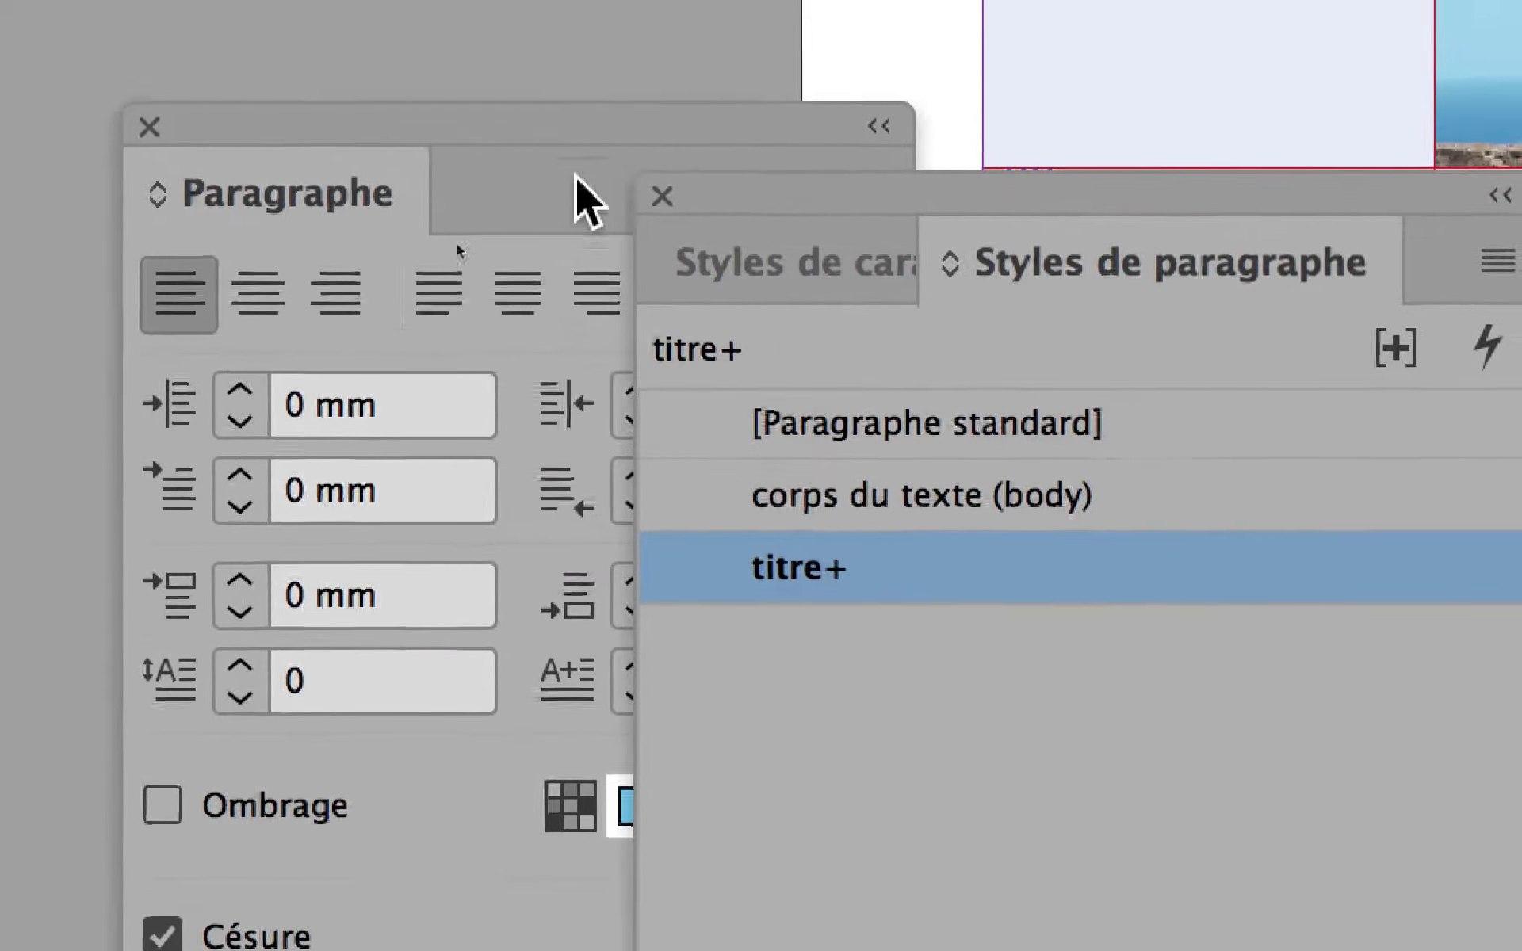
Move the paragraph formatting and paragraph style lists clear of each other and compare the style applied to the two headings
drag(598, 112, 21, 112)
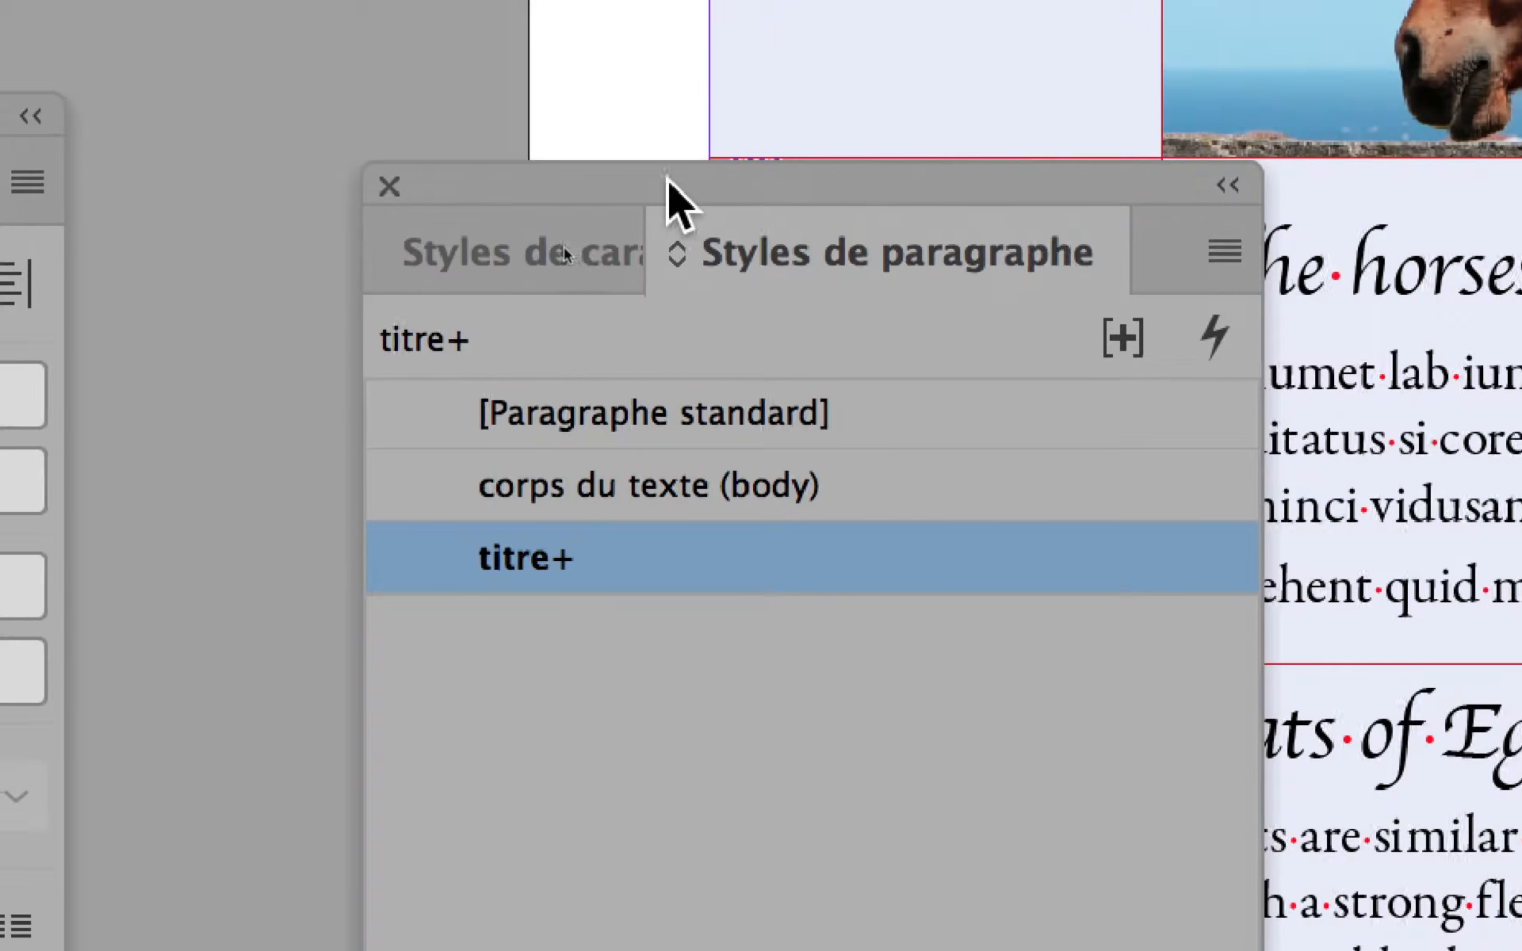
drag(667, 178, 499, 158)
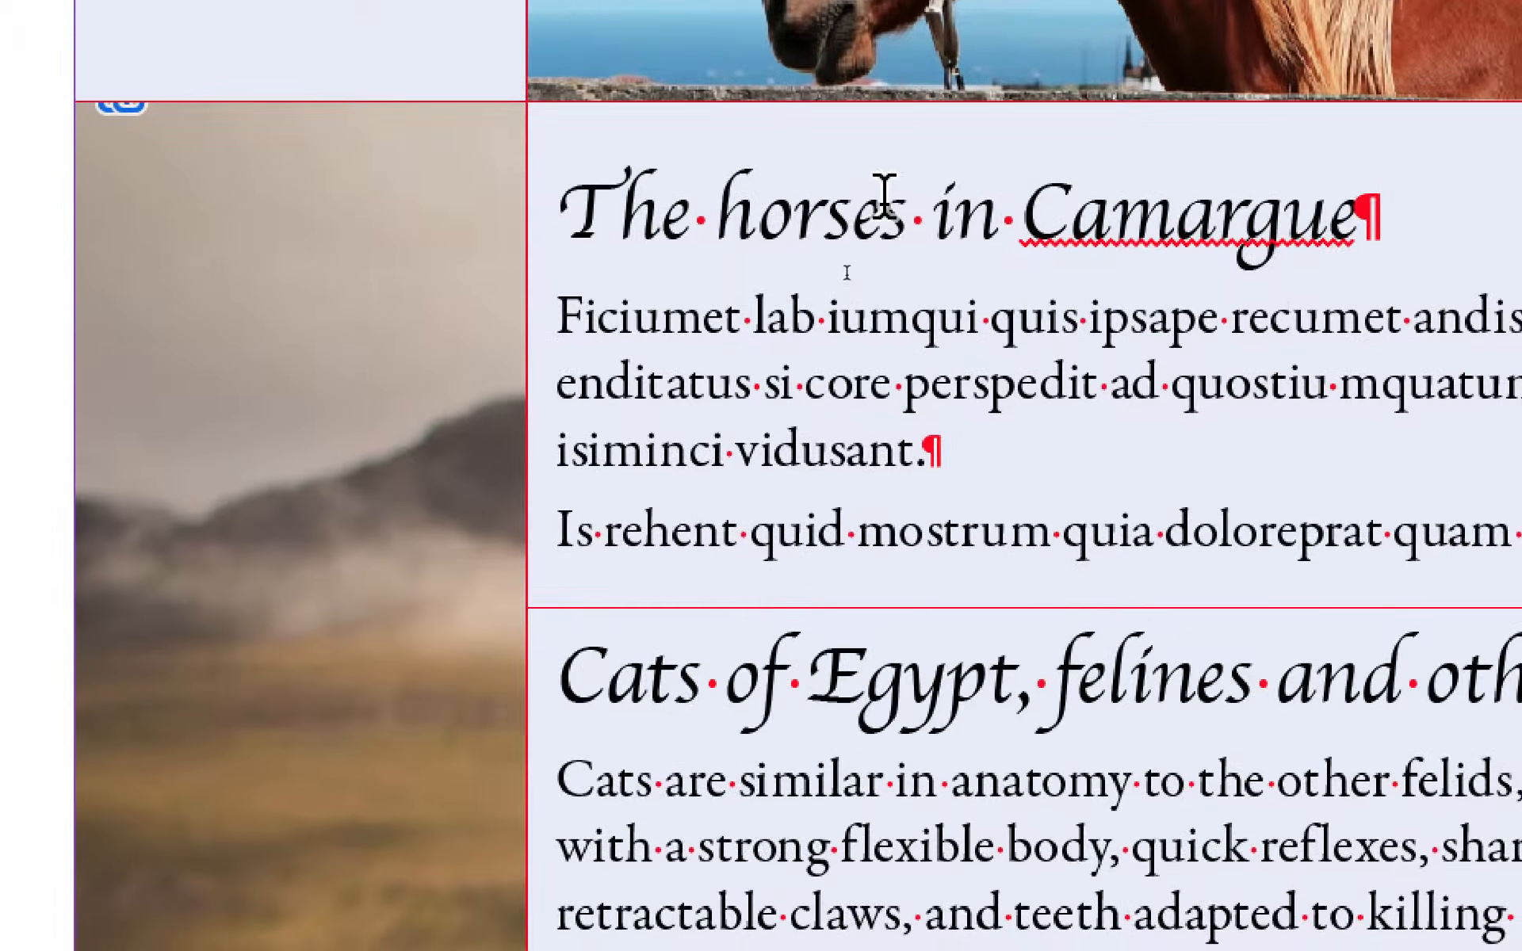
click(880, 200)
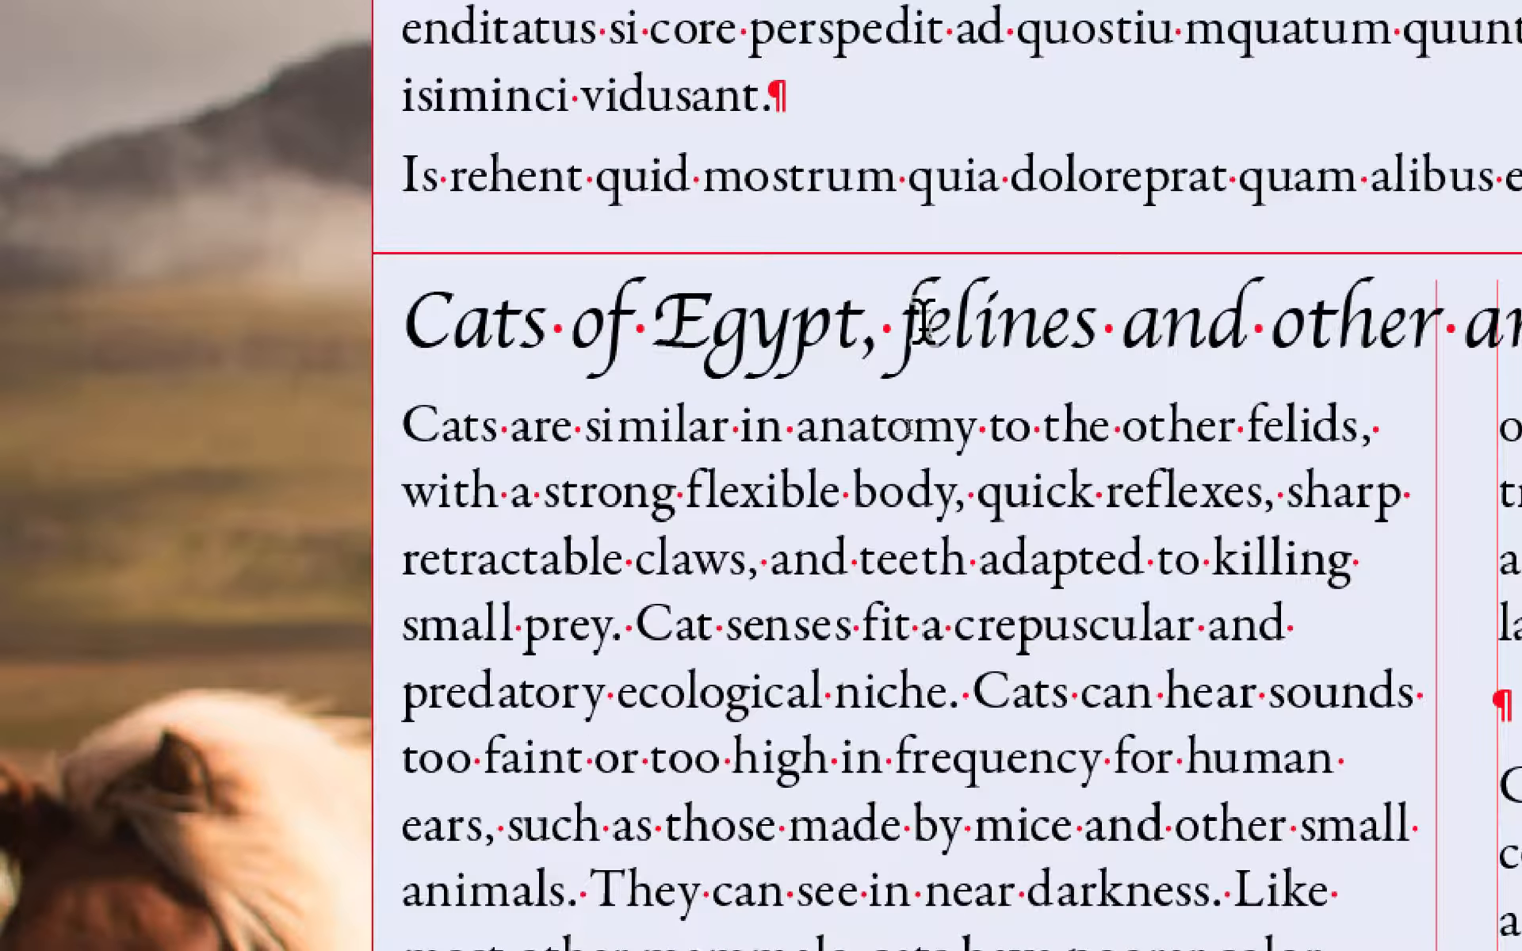
click(921, 317)
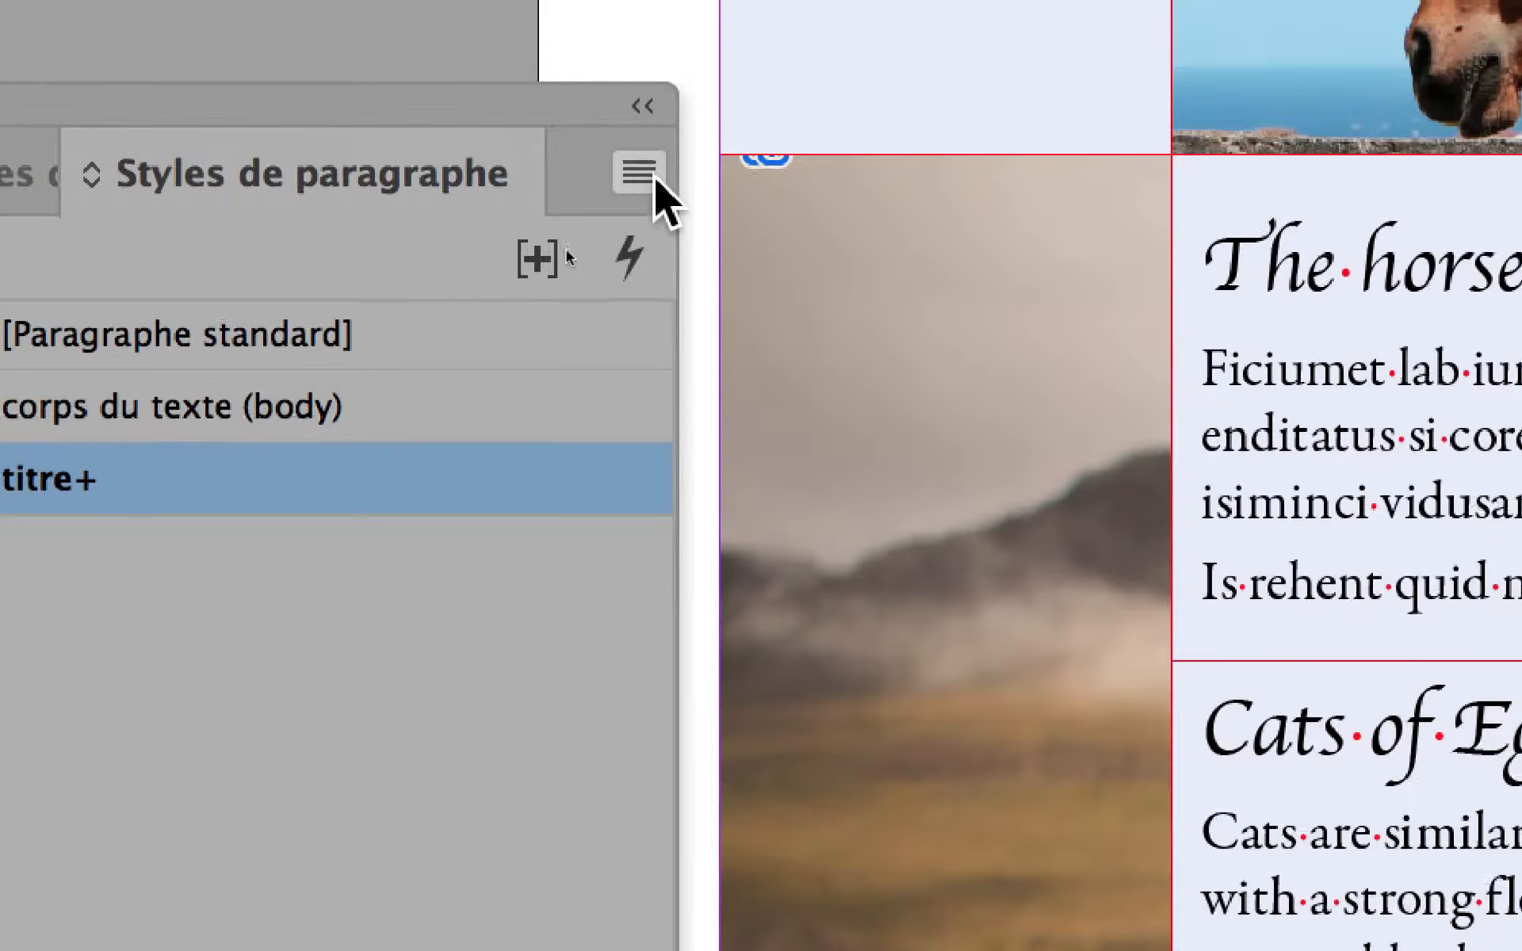
click(654, 181)
click(789, 209)
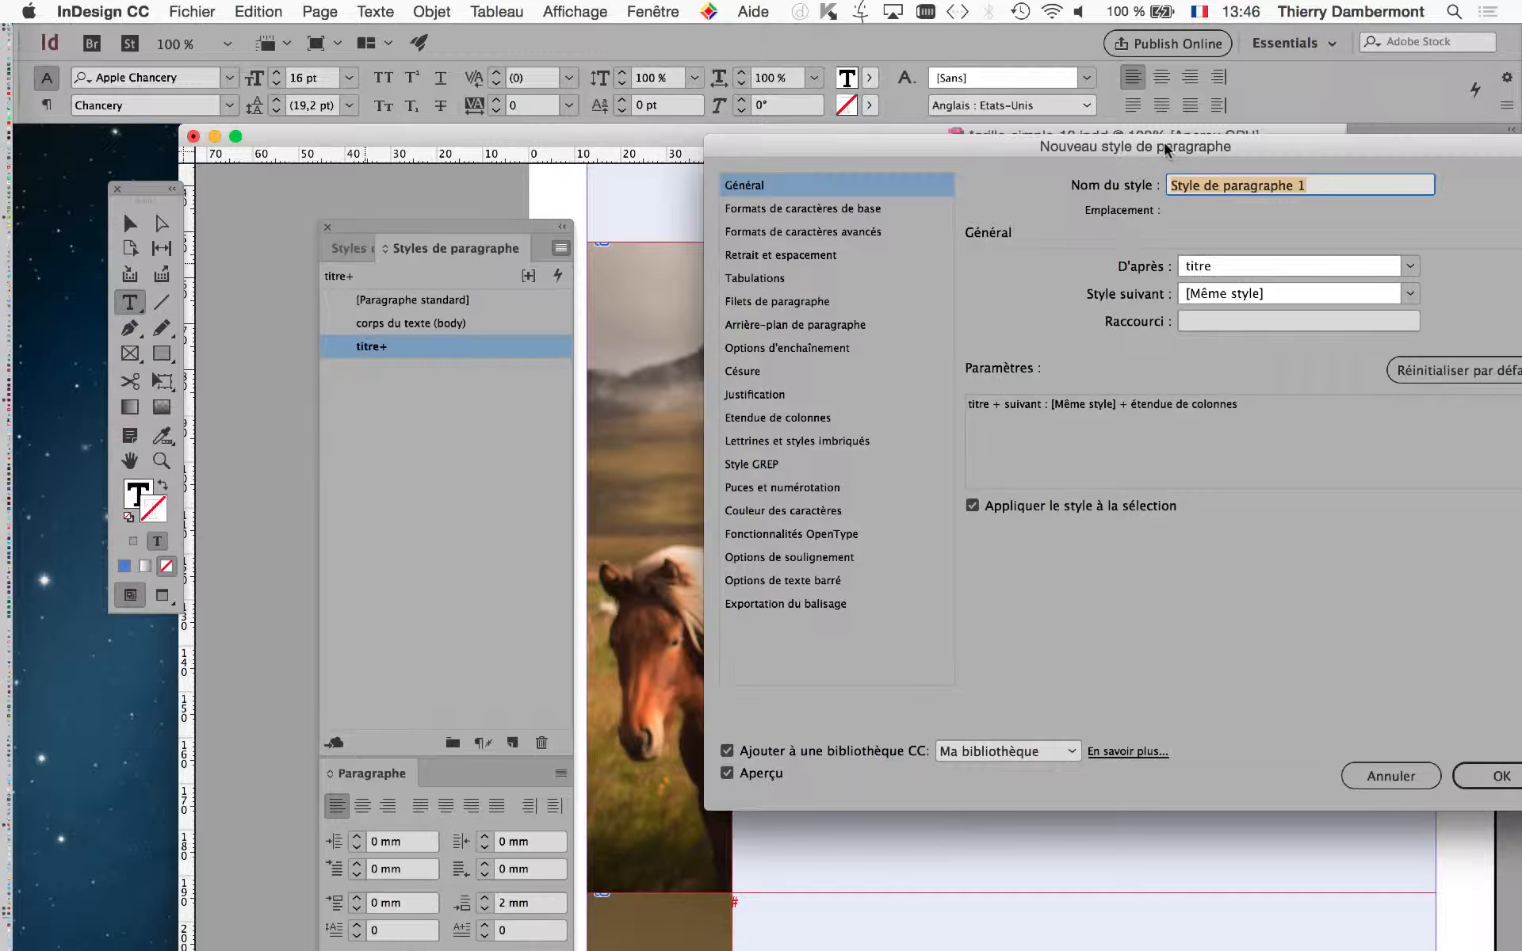
drag(1167, 151, 712, 389)
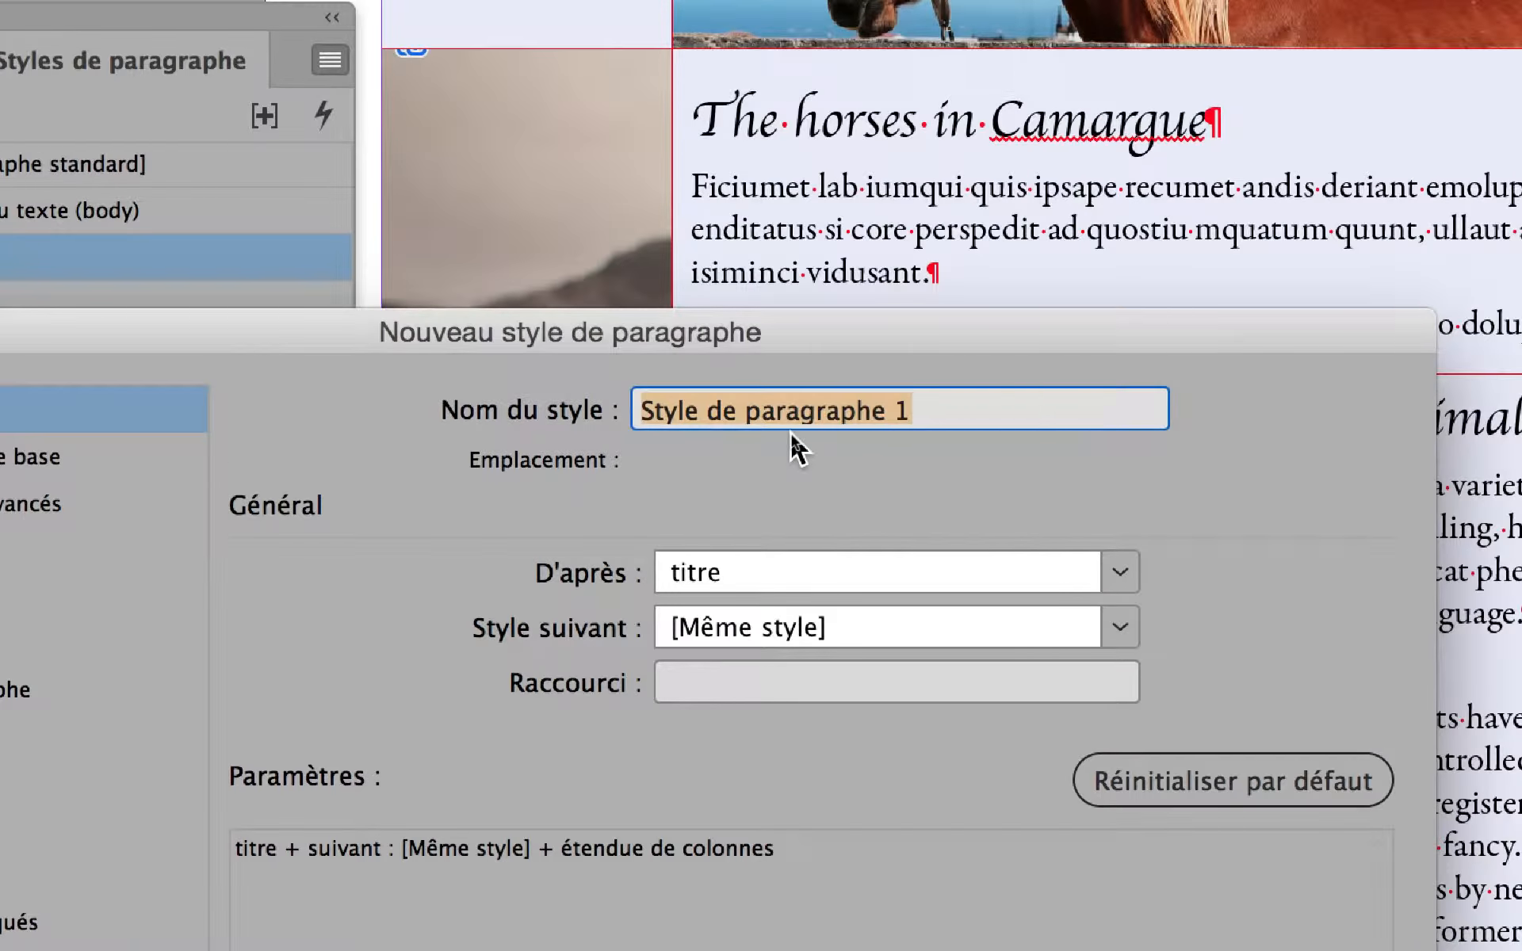
text(titre sur plusieurs)
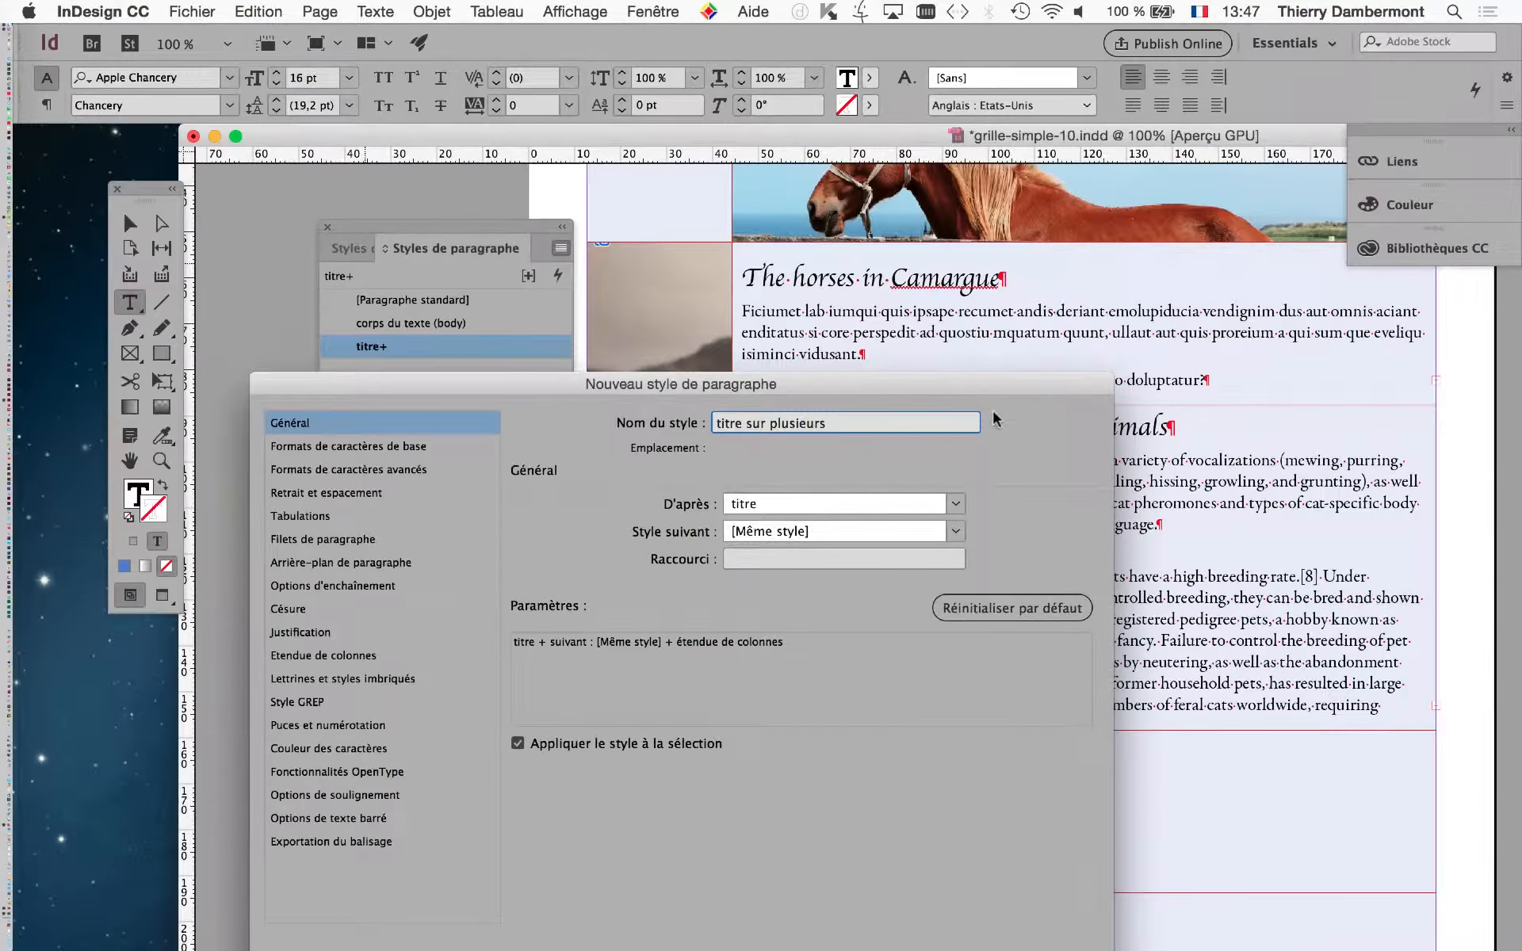
drag(944, 377, 1173, 187)
click(1174, 828)
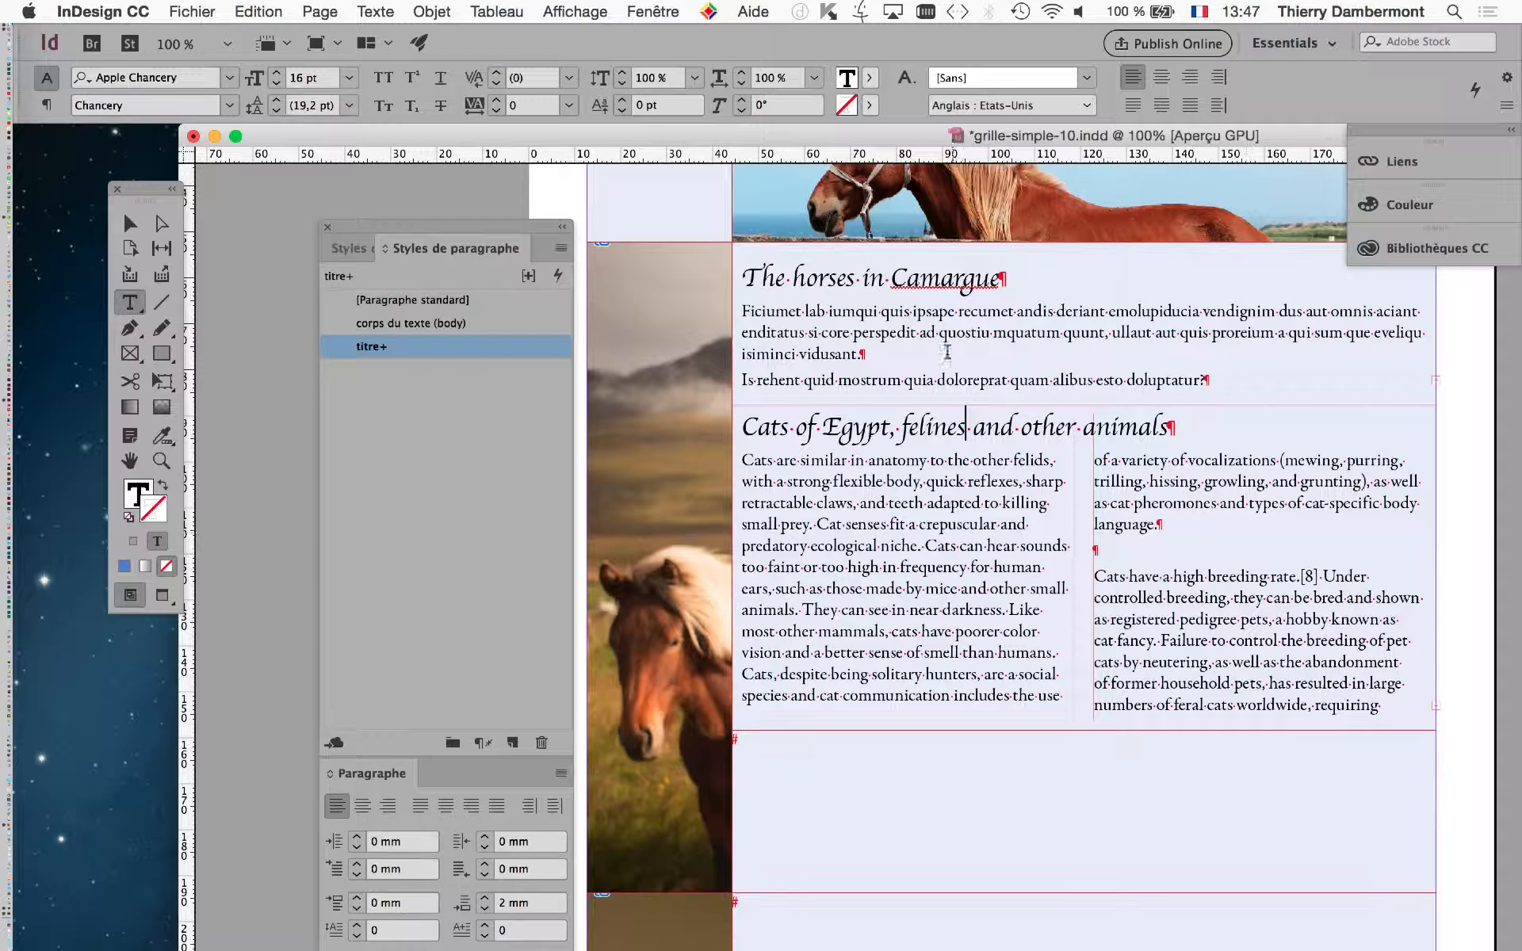
Redefine the "titre" paragraph style from the column-spanning formatting of the "Cats of Egypt" heading
drag(503, 231, 641, 266)
click(1023, 430)
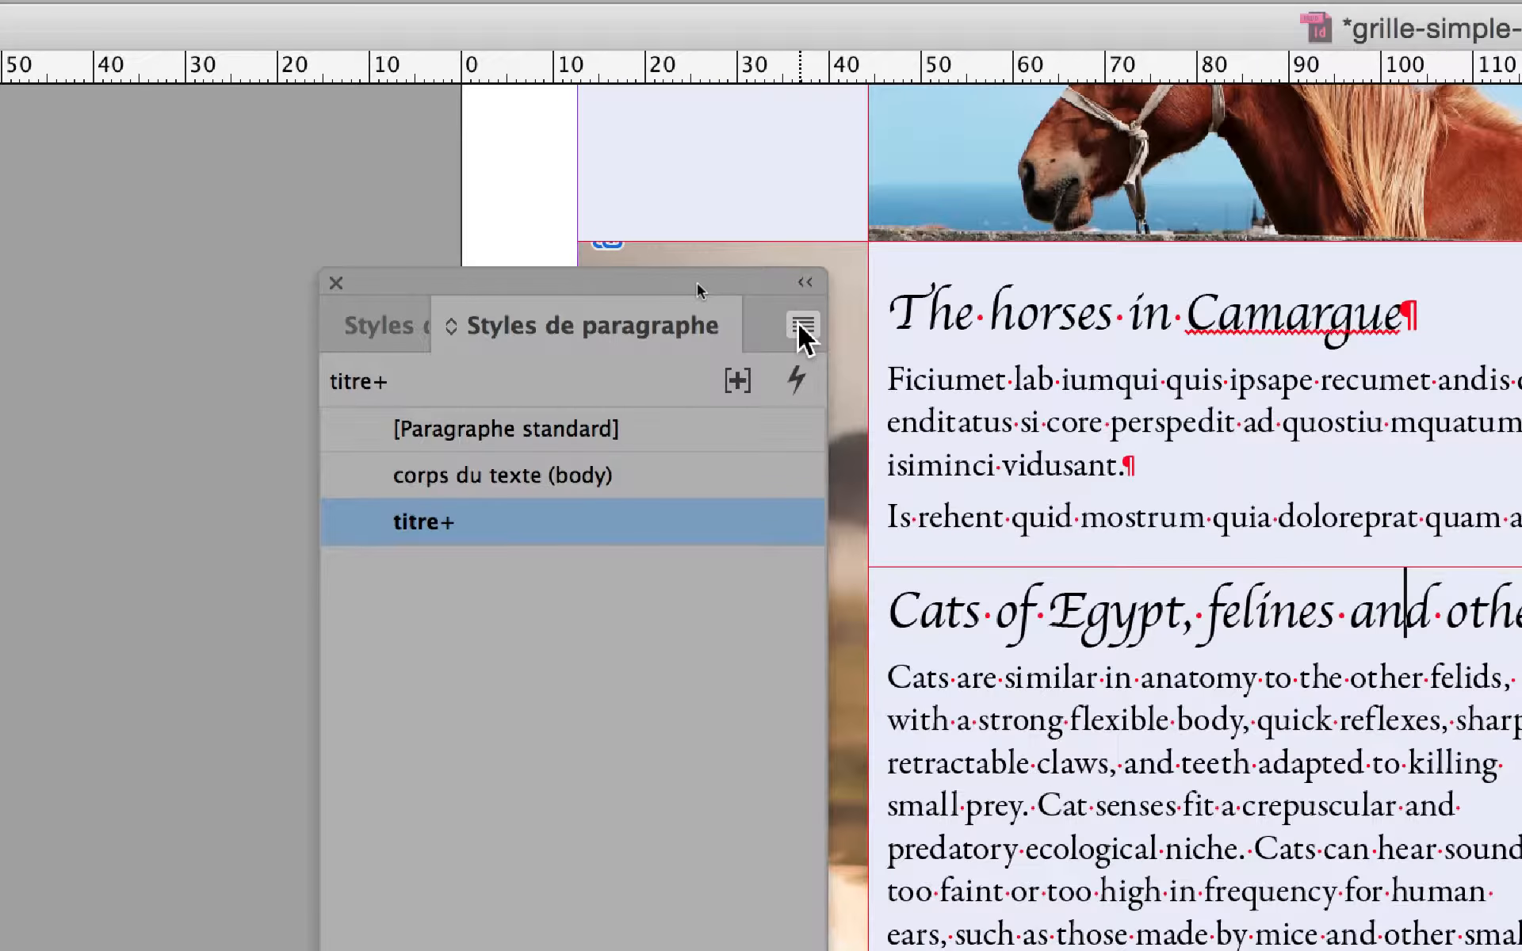
click(802, 325)
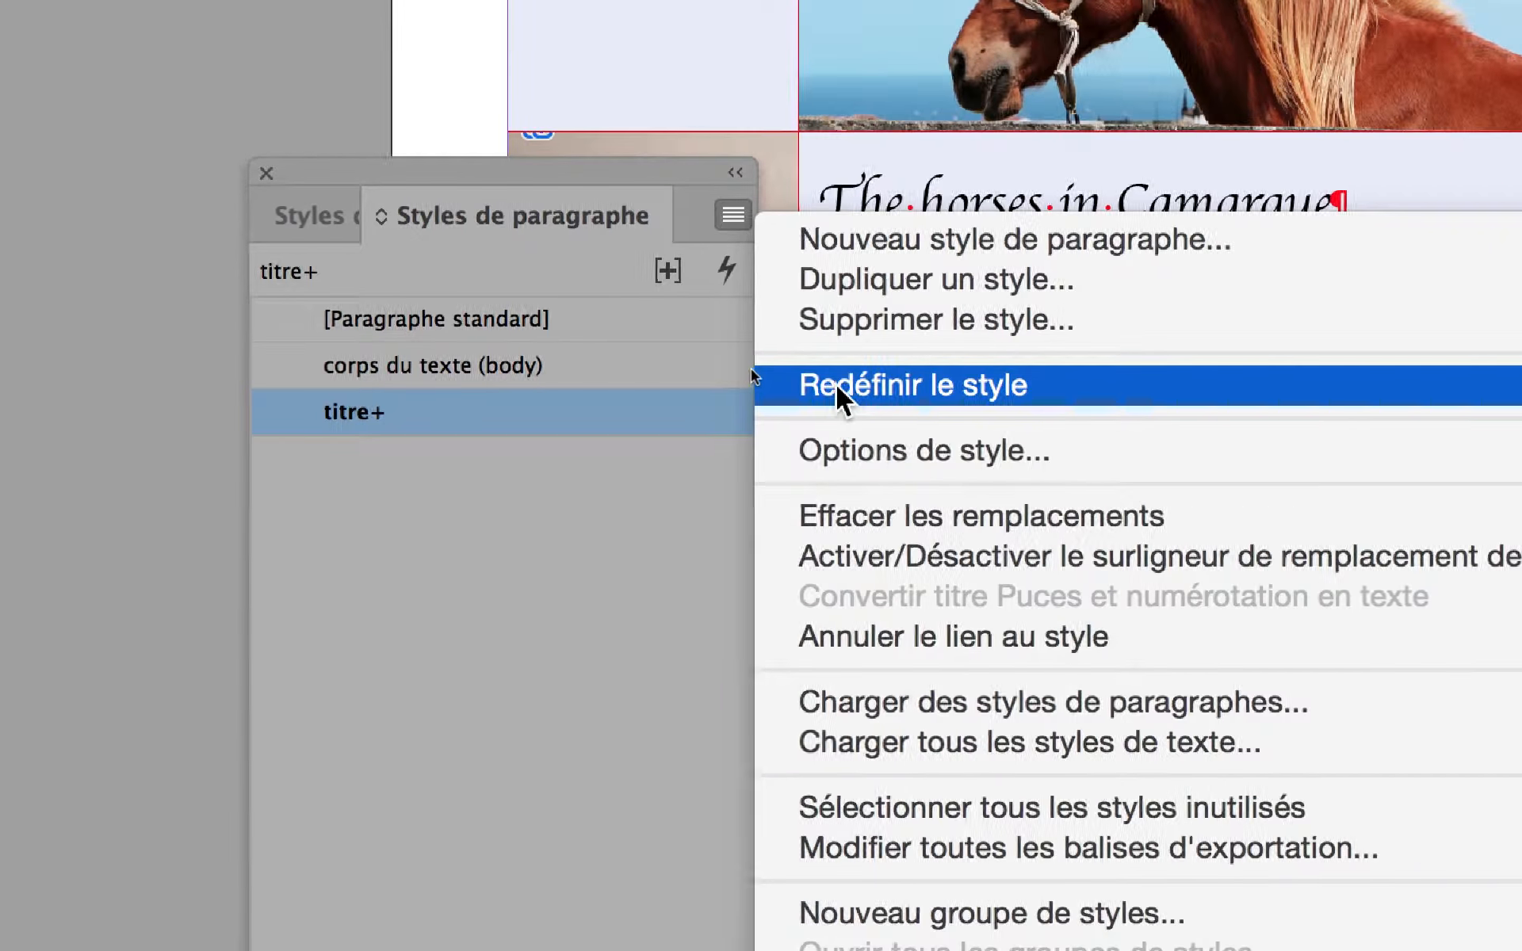
click(835, 383)
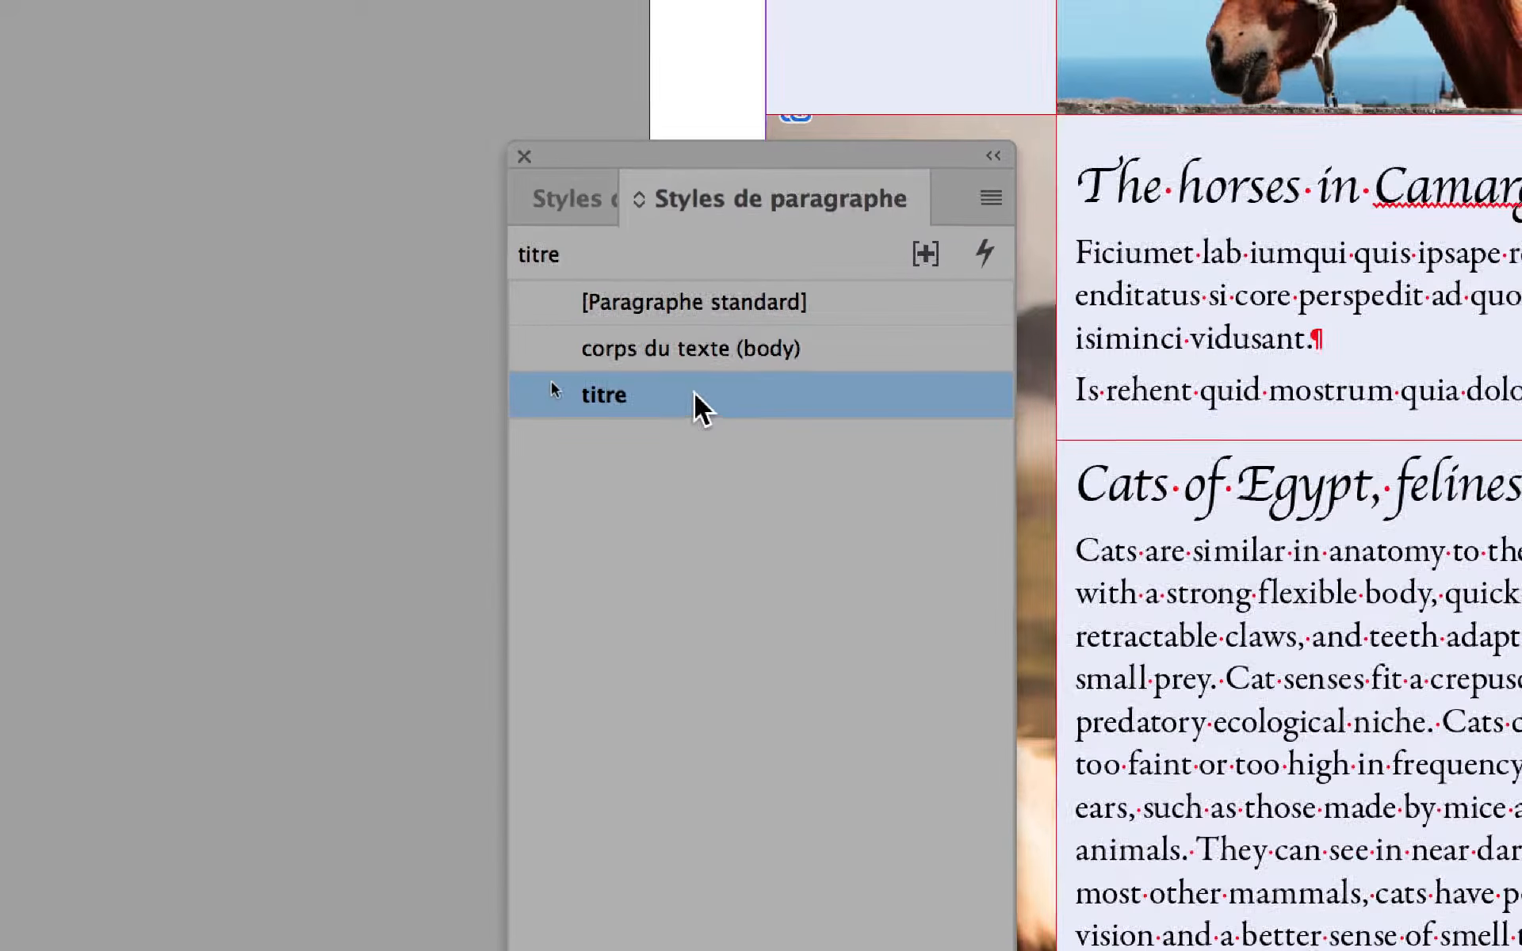
Check the column span settings stored in the "titre" paragraph style and close its options without changes
double_click(698, 395)
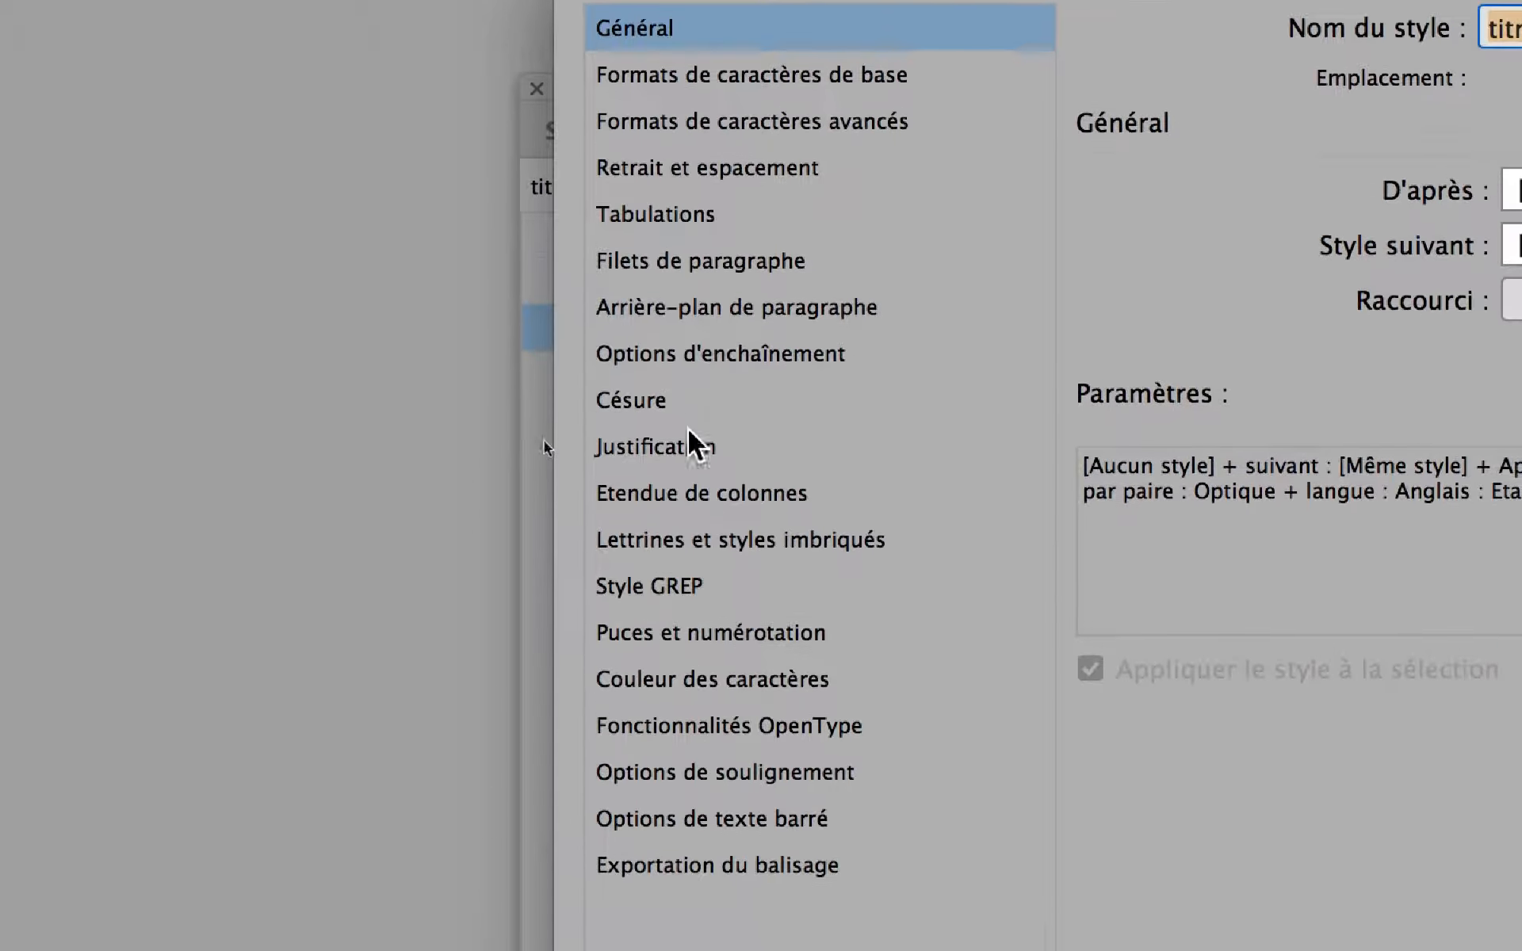
click(712, 664)
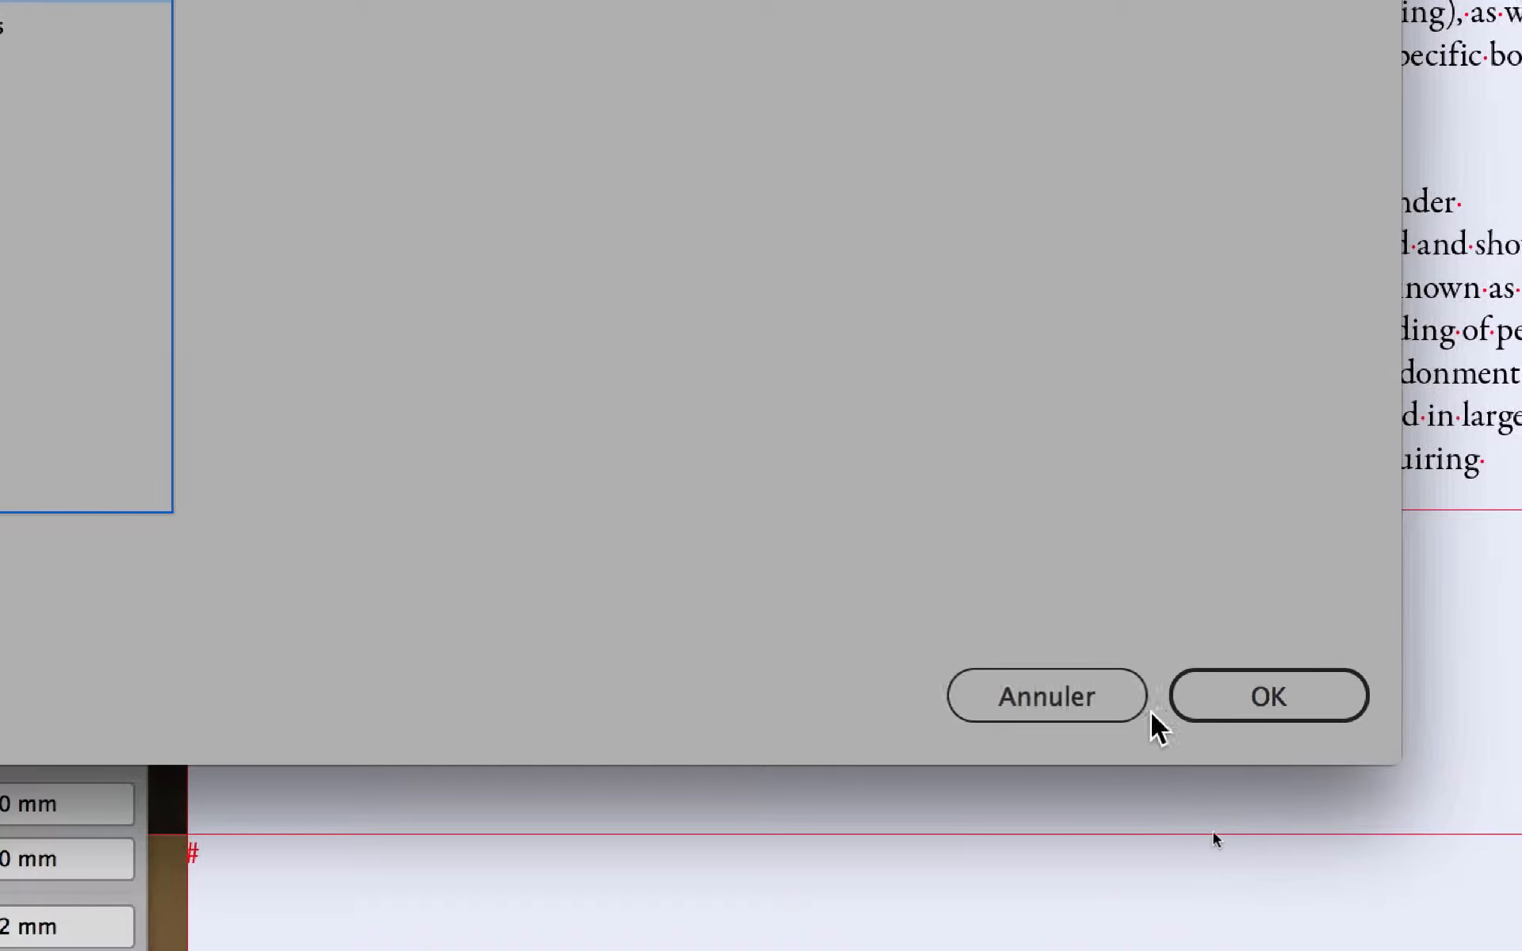
click(1110, 701)
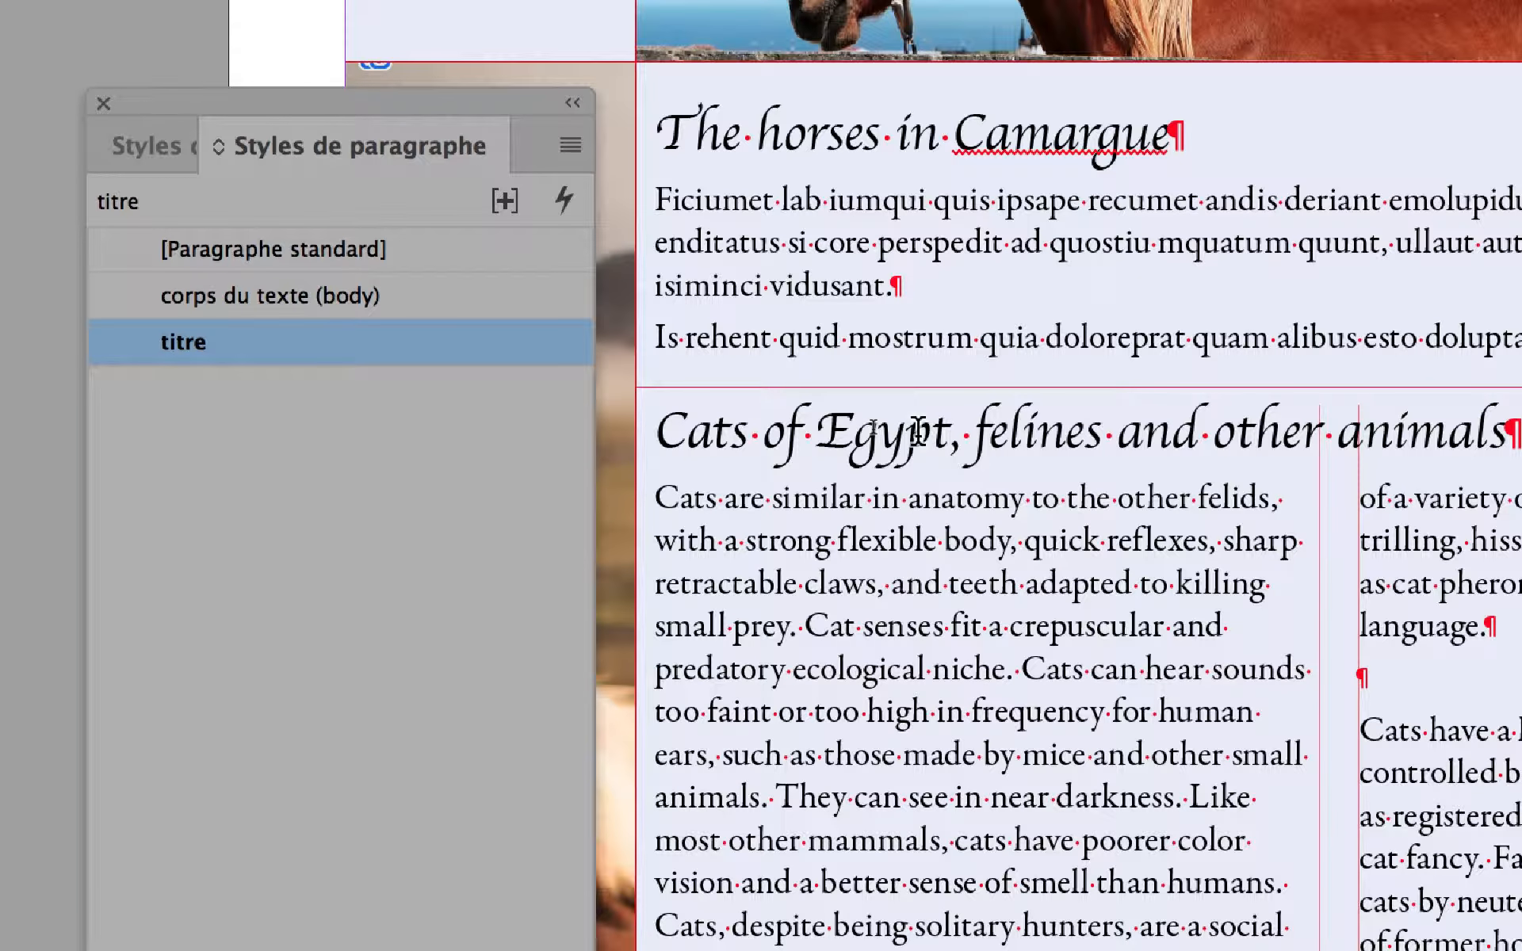
Examine the style redefinition command with the "Cats of Egypt" heading active and select the "The horses in Camargue" heading
click(927, 432)
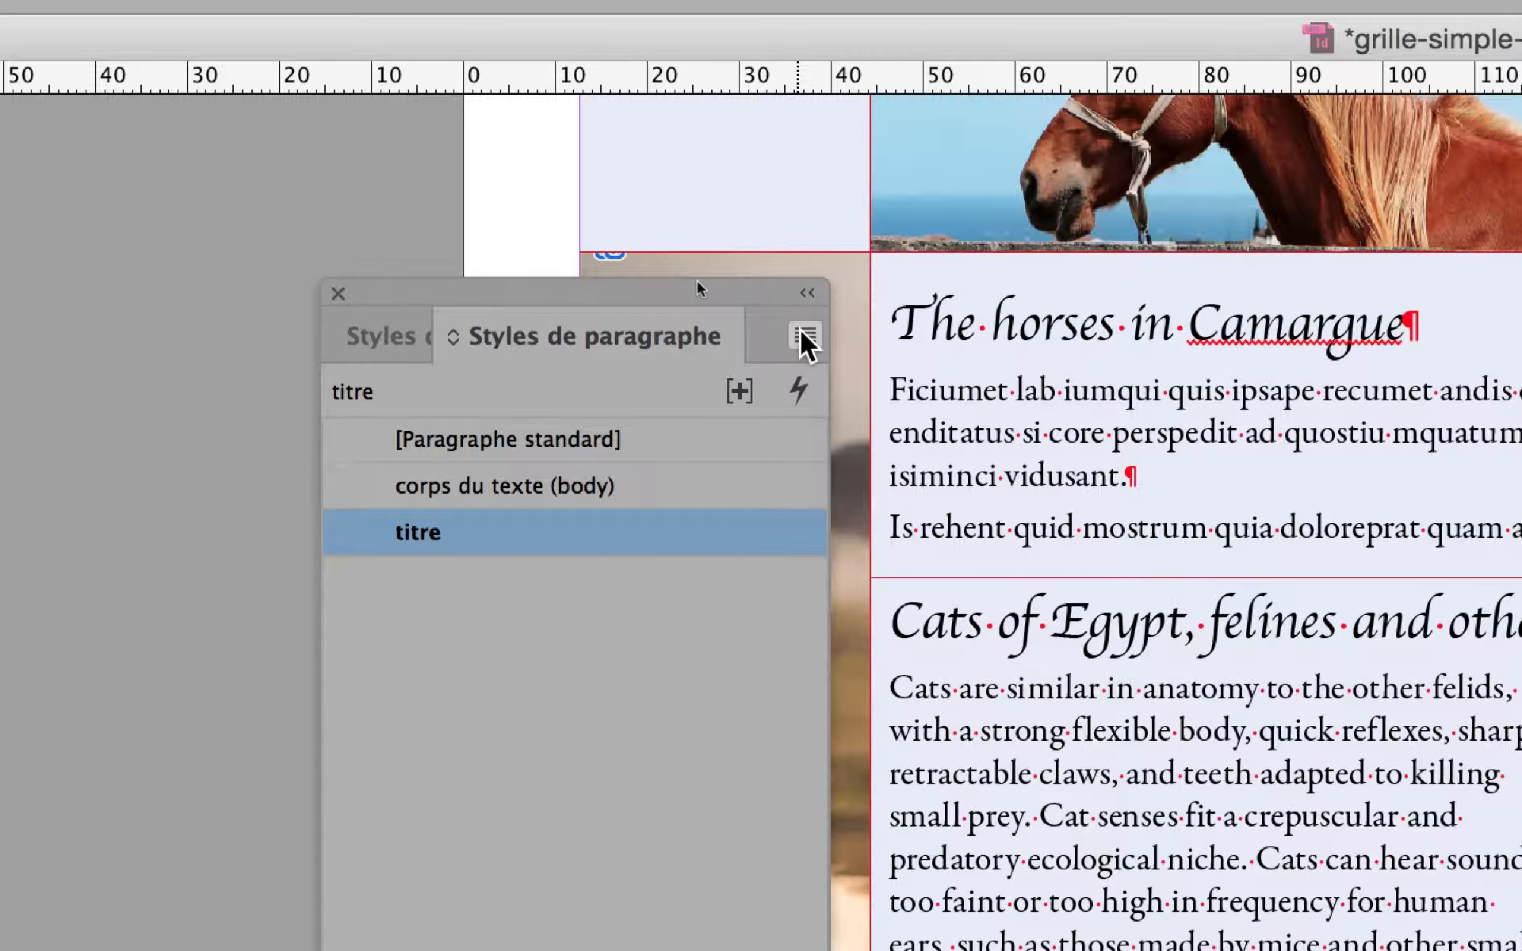
click(860, 270)
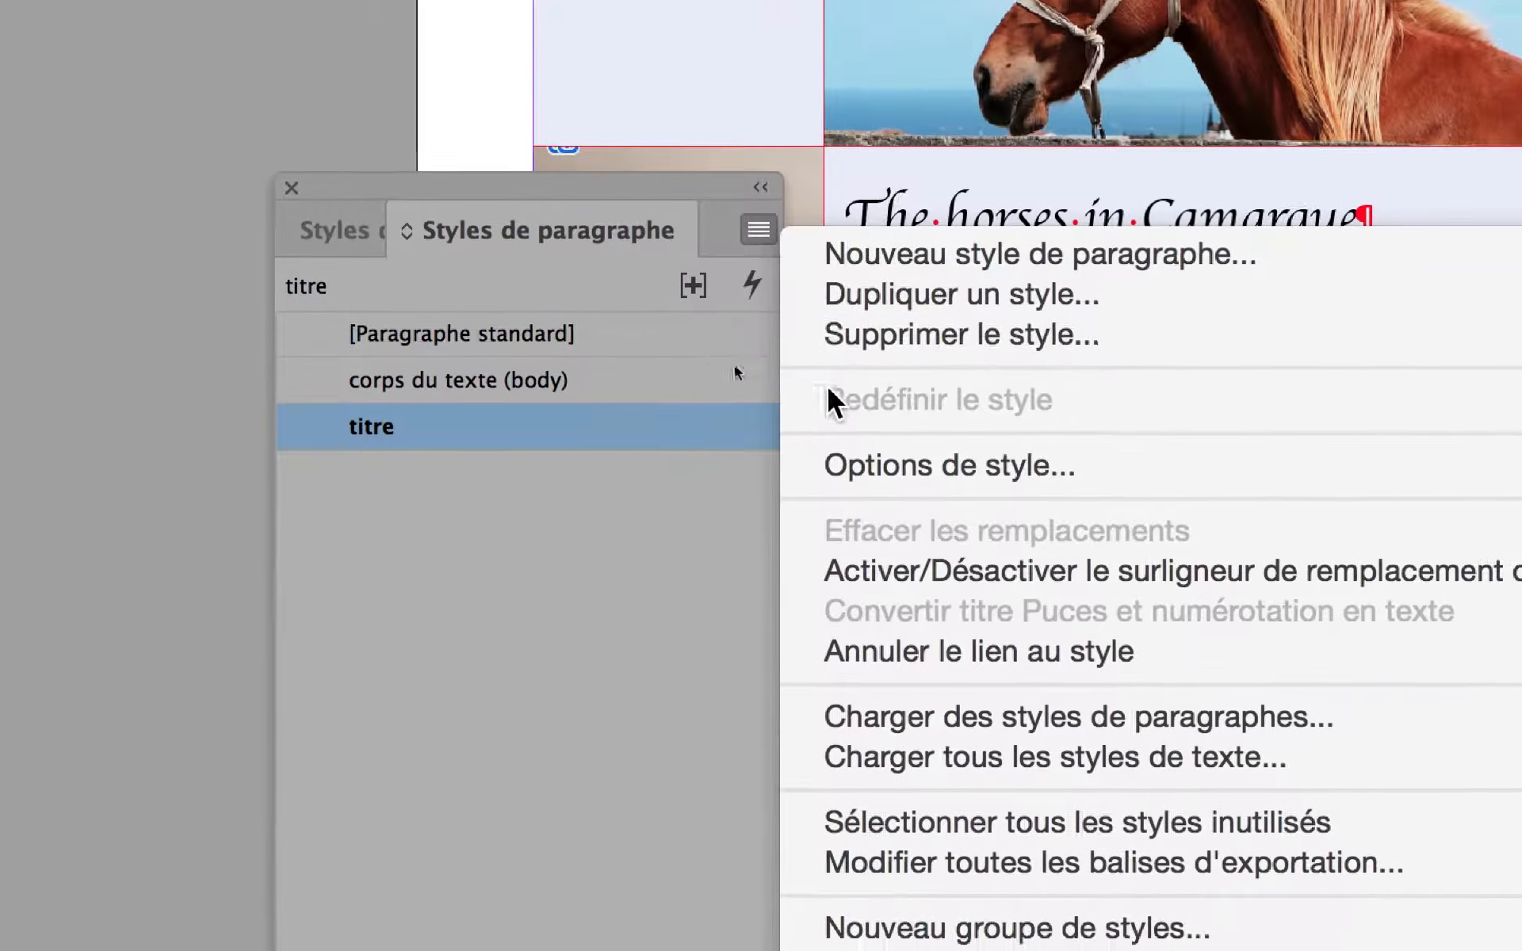
click(828, 401)
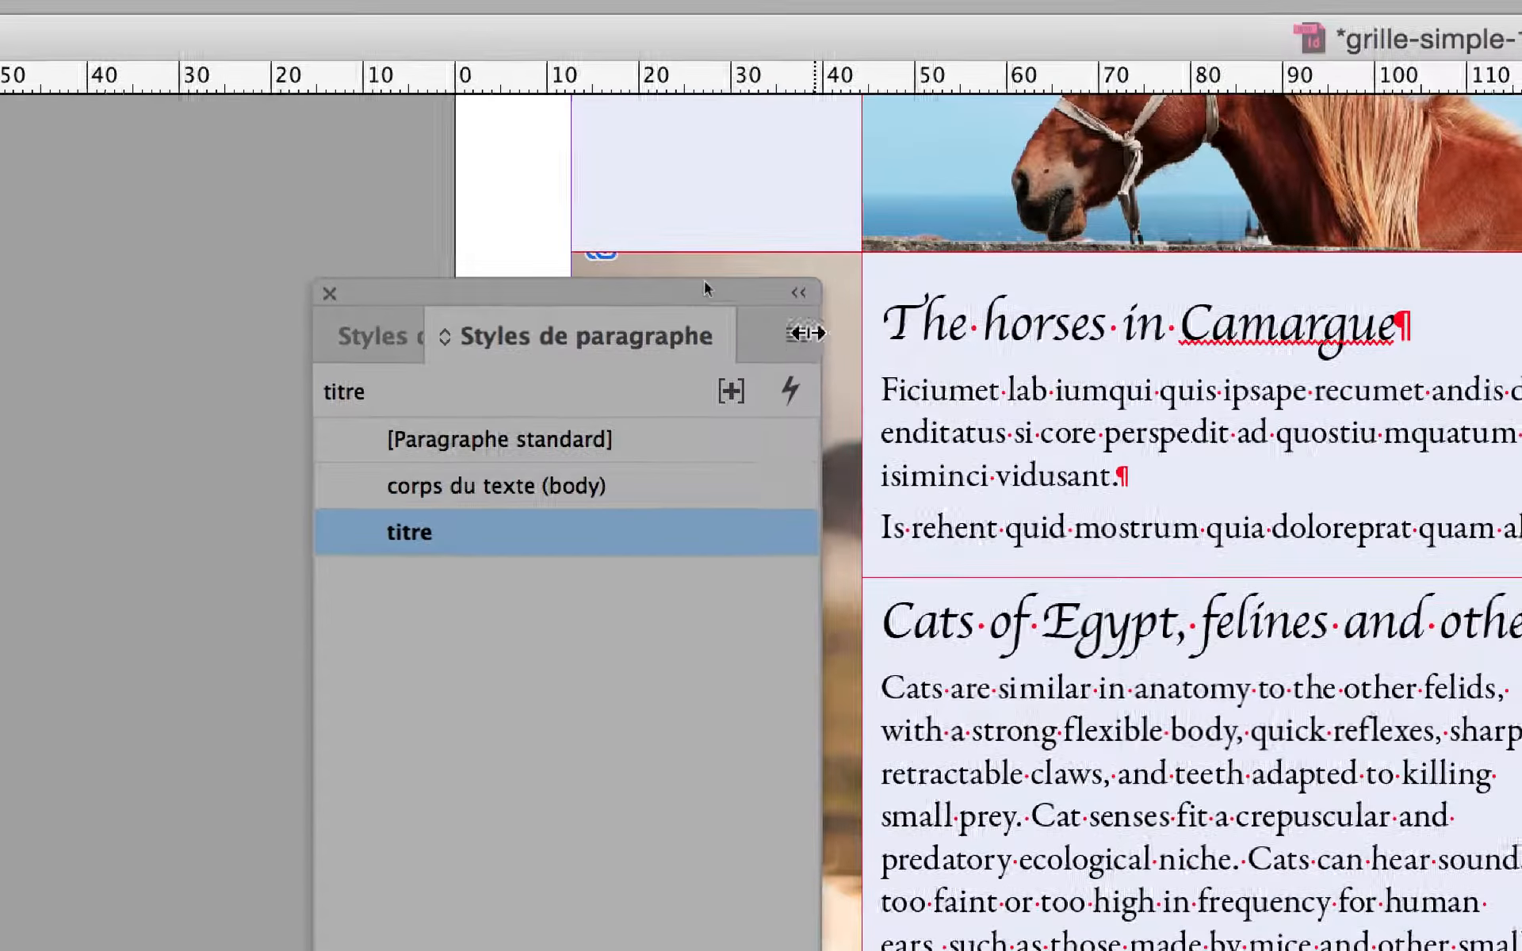
click(809, 256)
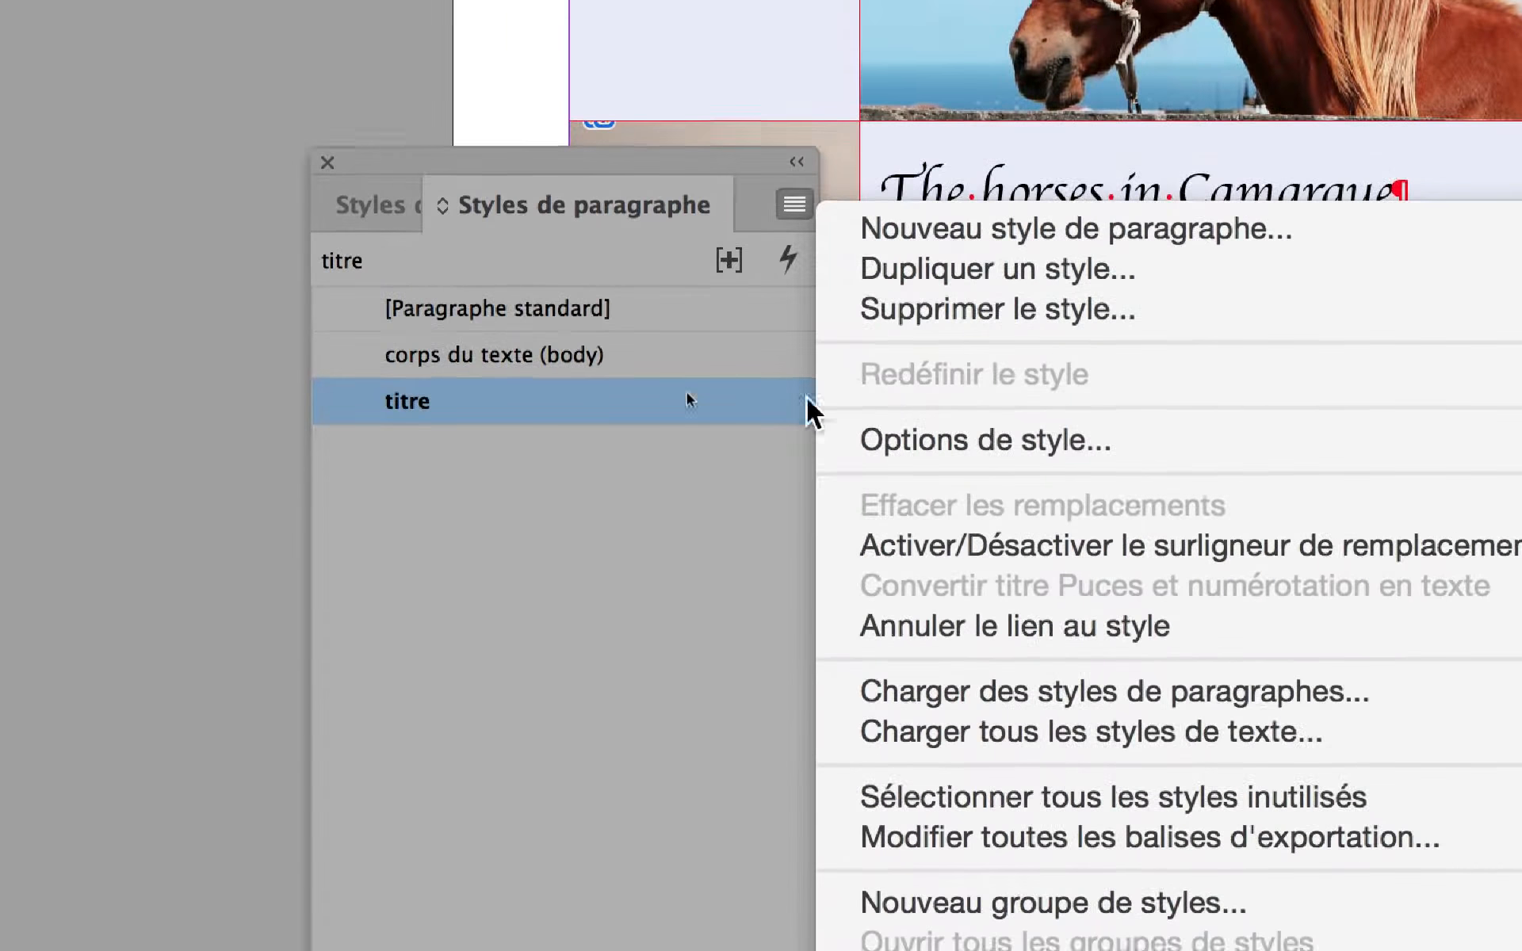
click(728, 430)
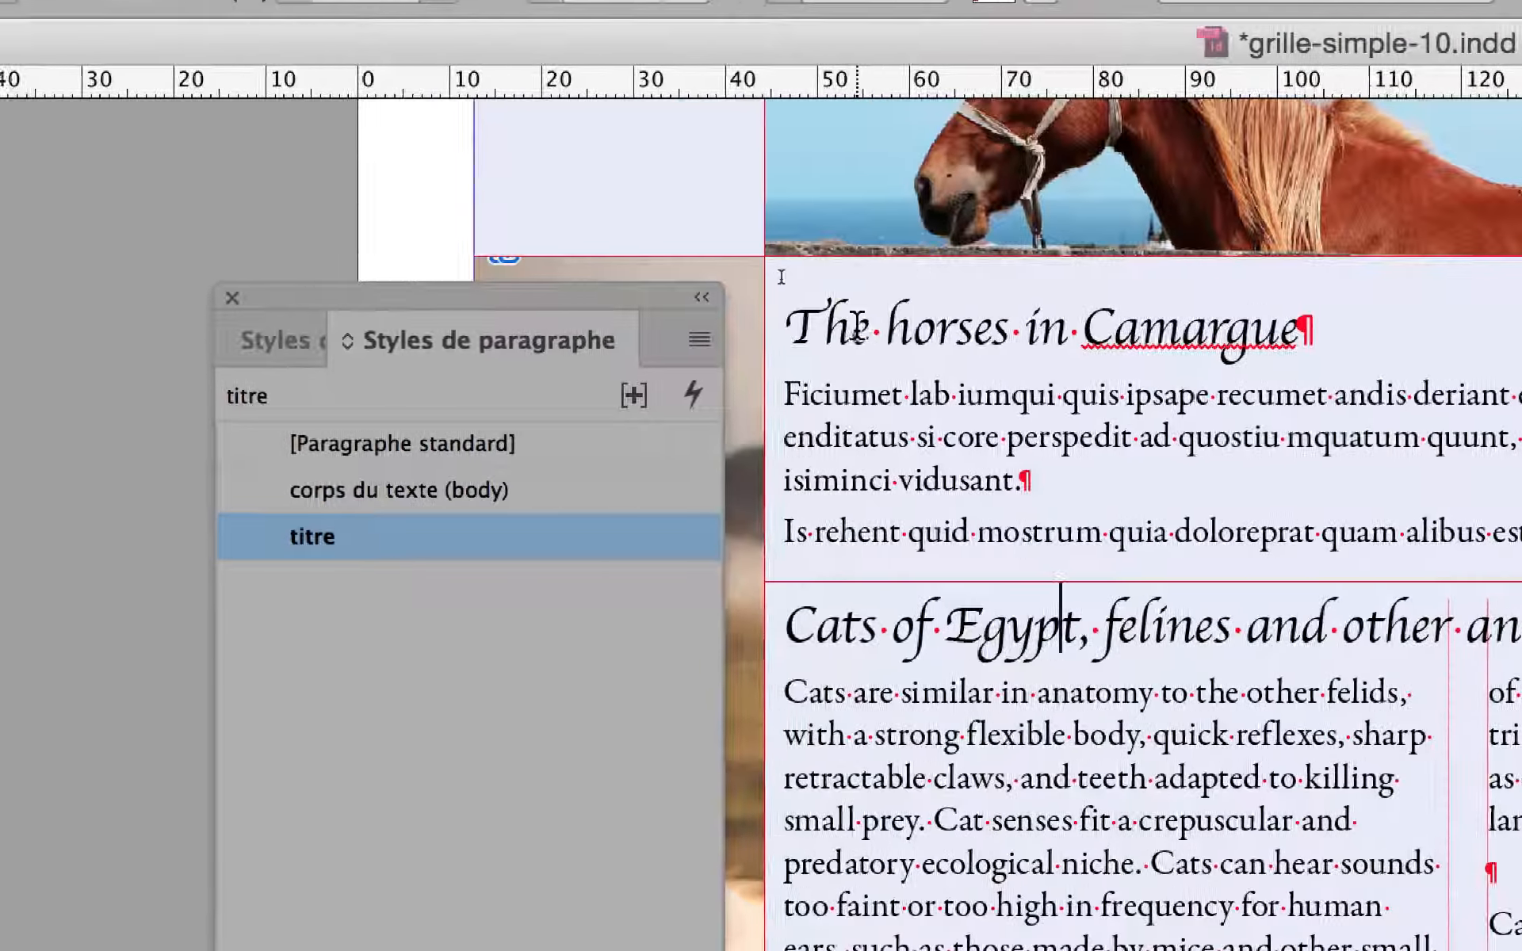
drag(849, 227, 1241, 225)
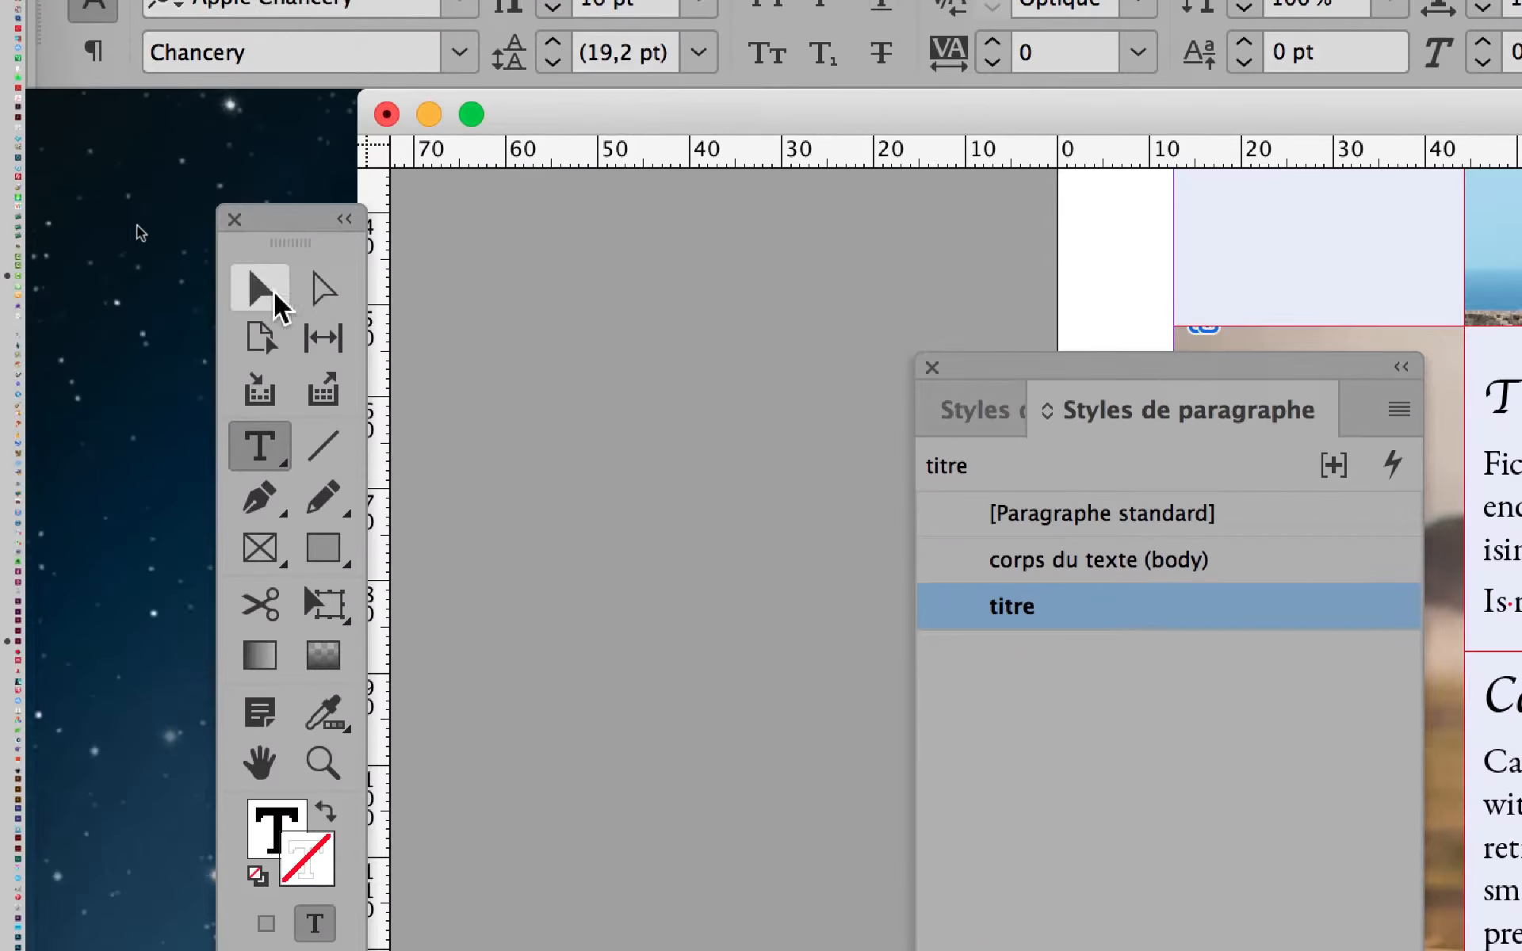
Set the text frame containing "The horses in Camargue" to 2 columns
click(260, 280)
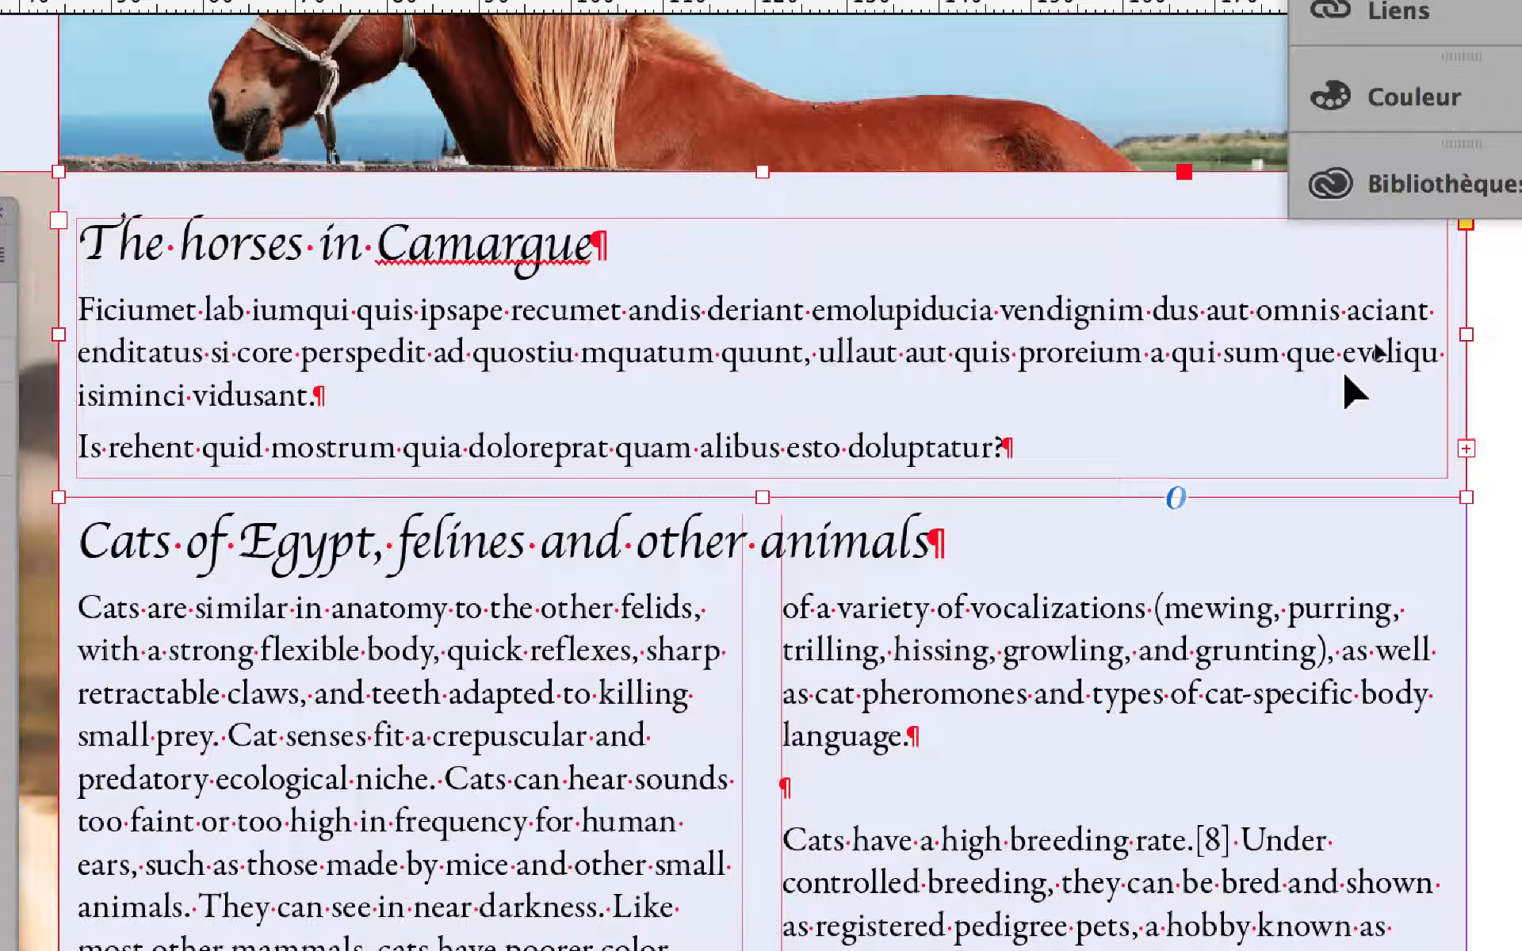
key(super+b)
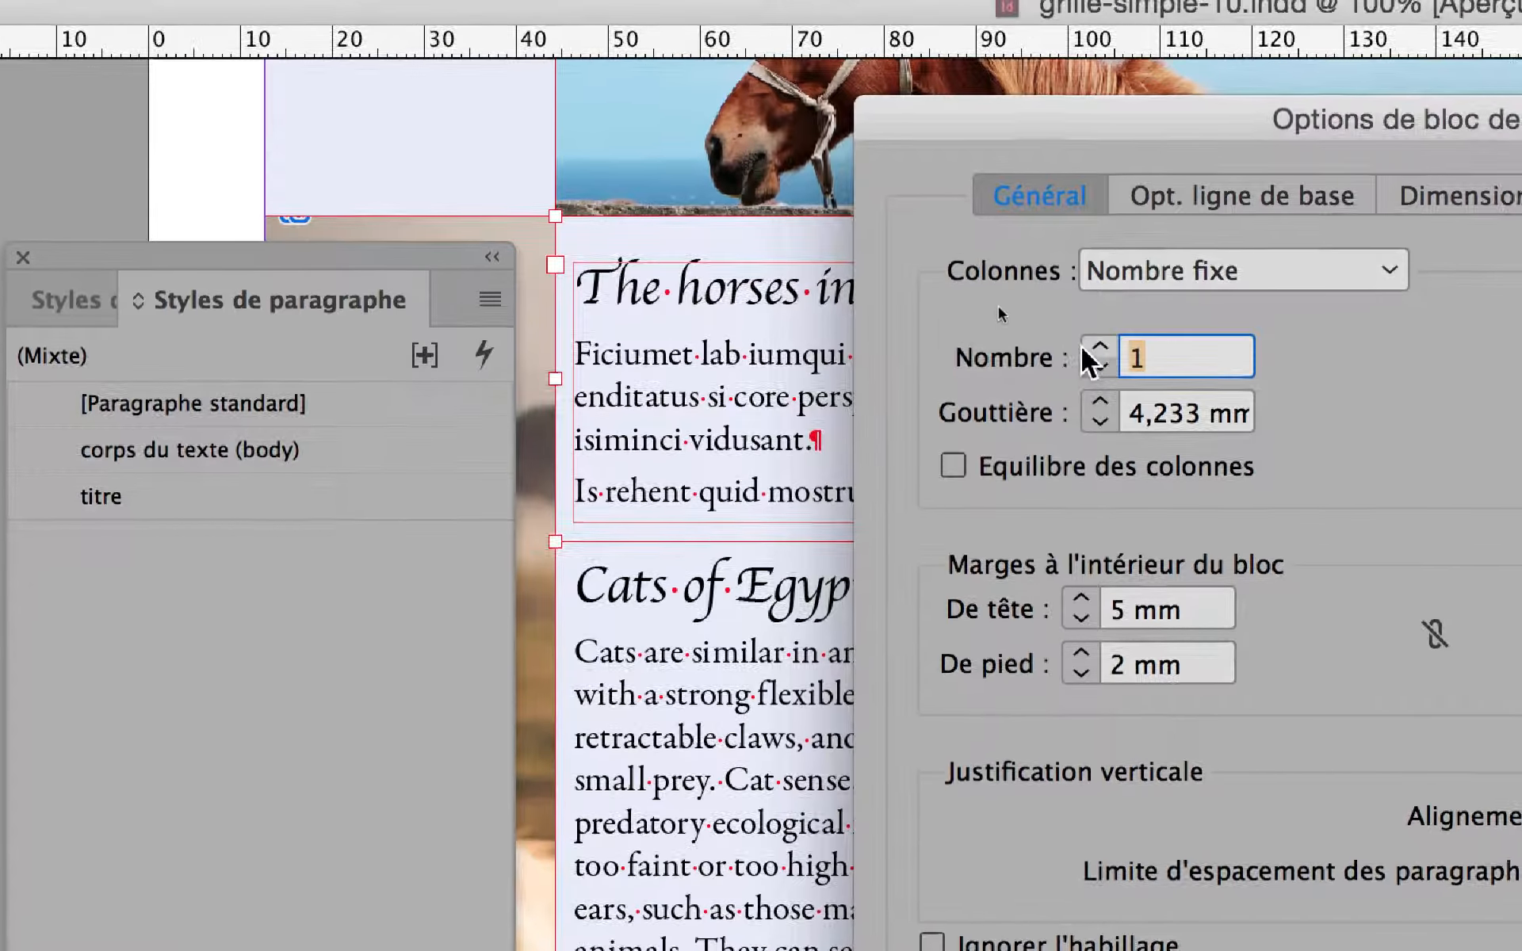
click(1119, 332)
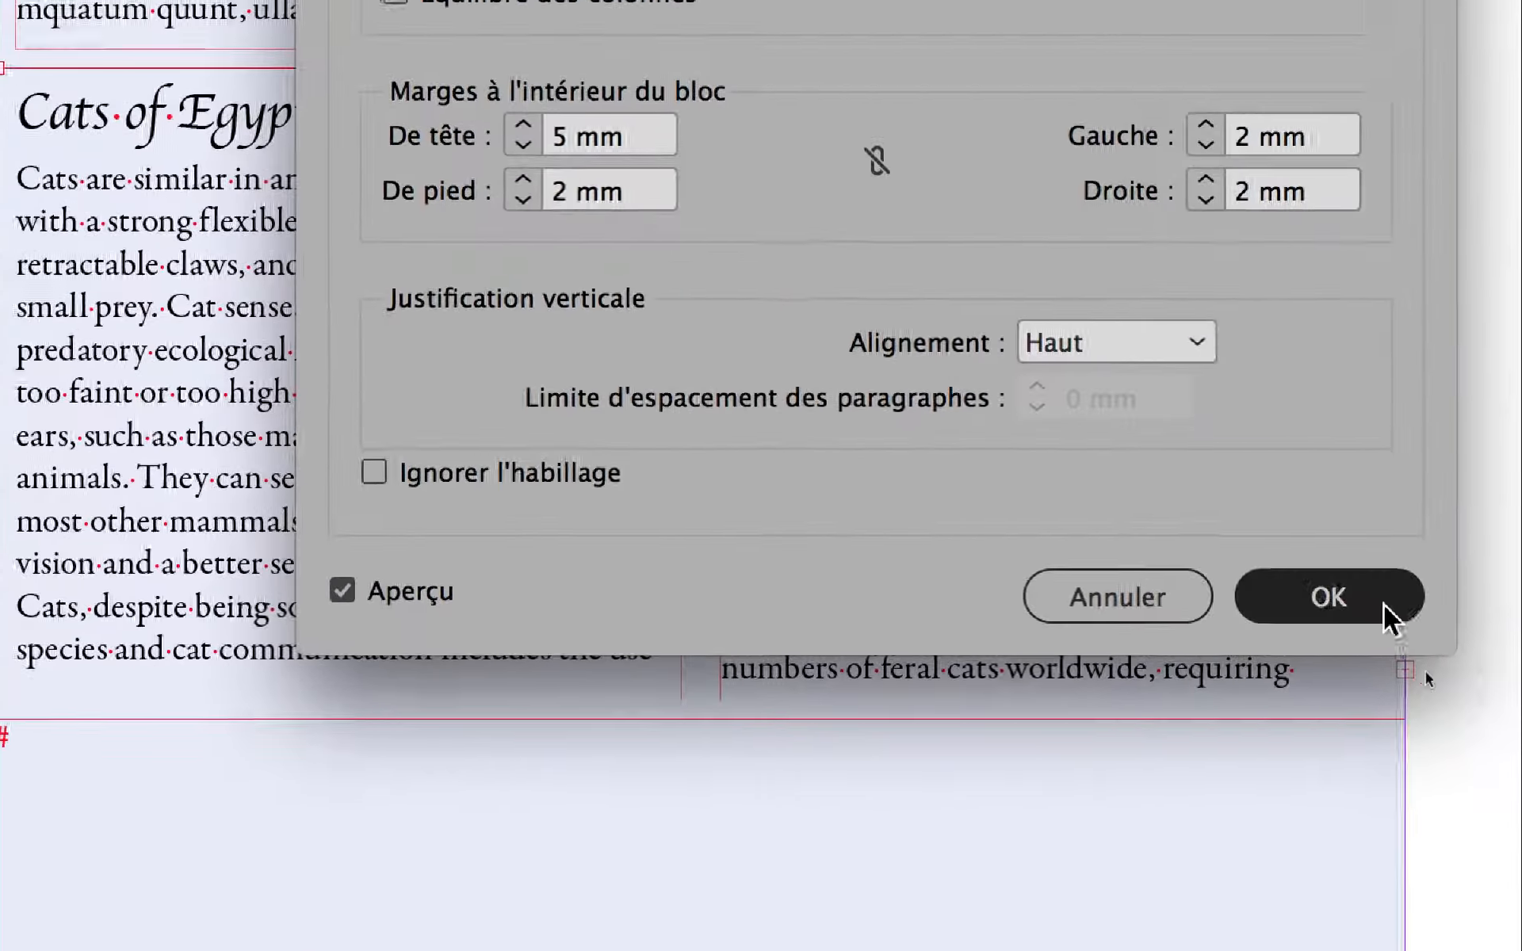
click(1521, 773)
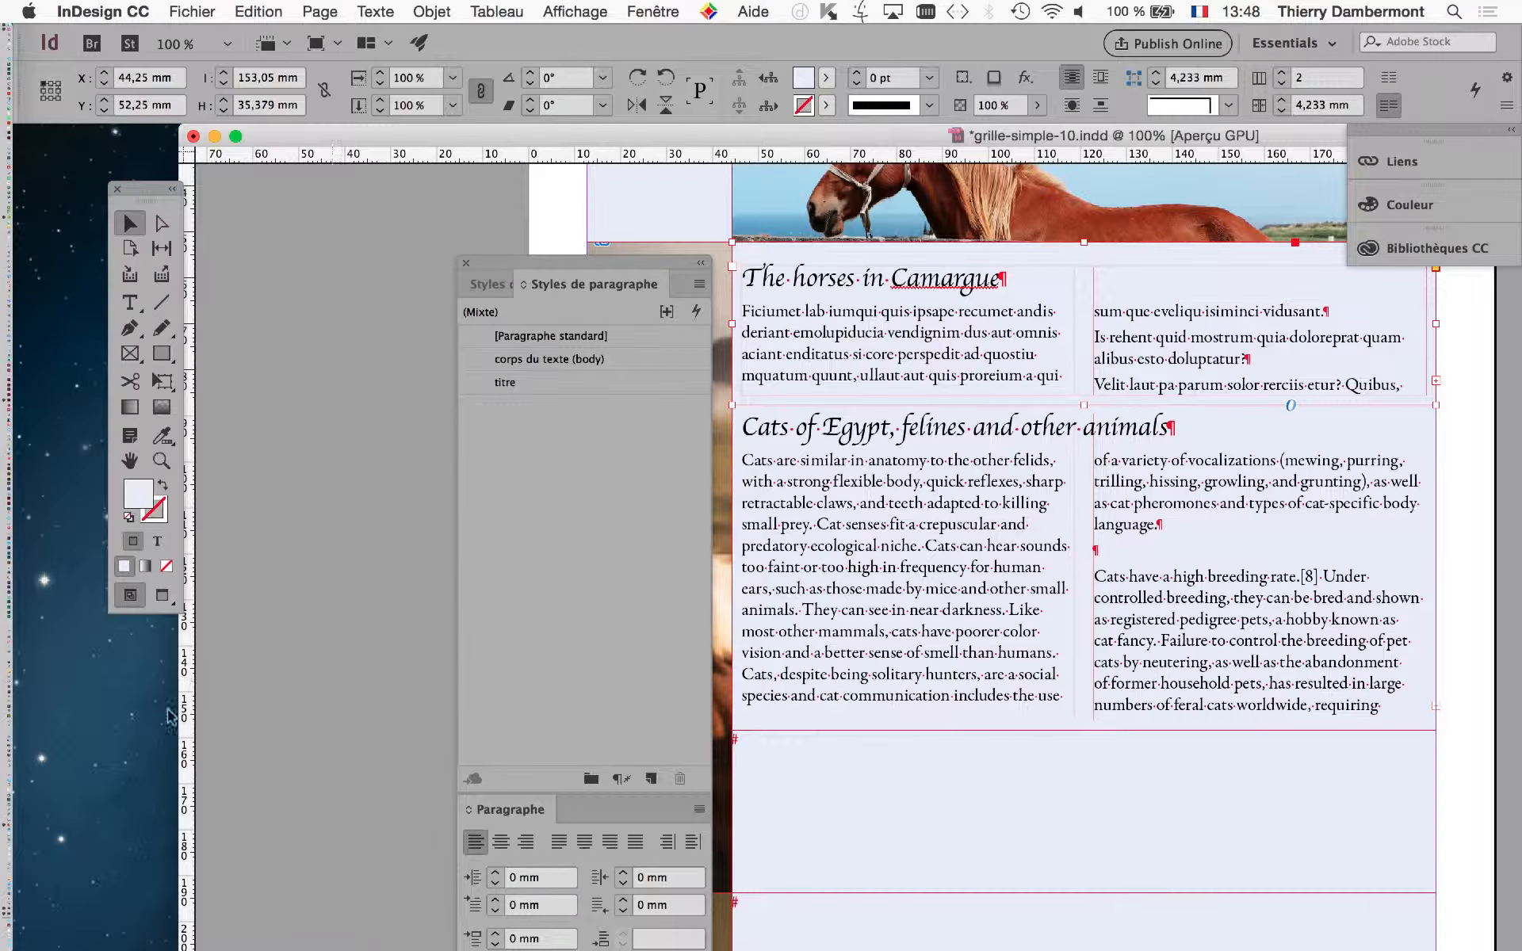
Show the page in preview mode, move the paragraph styles list clear of the layout and deselect the text frame
click(161, 595)
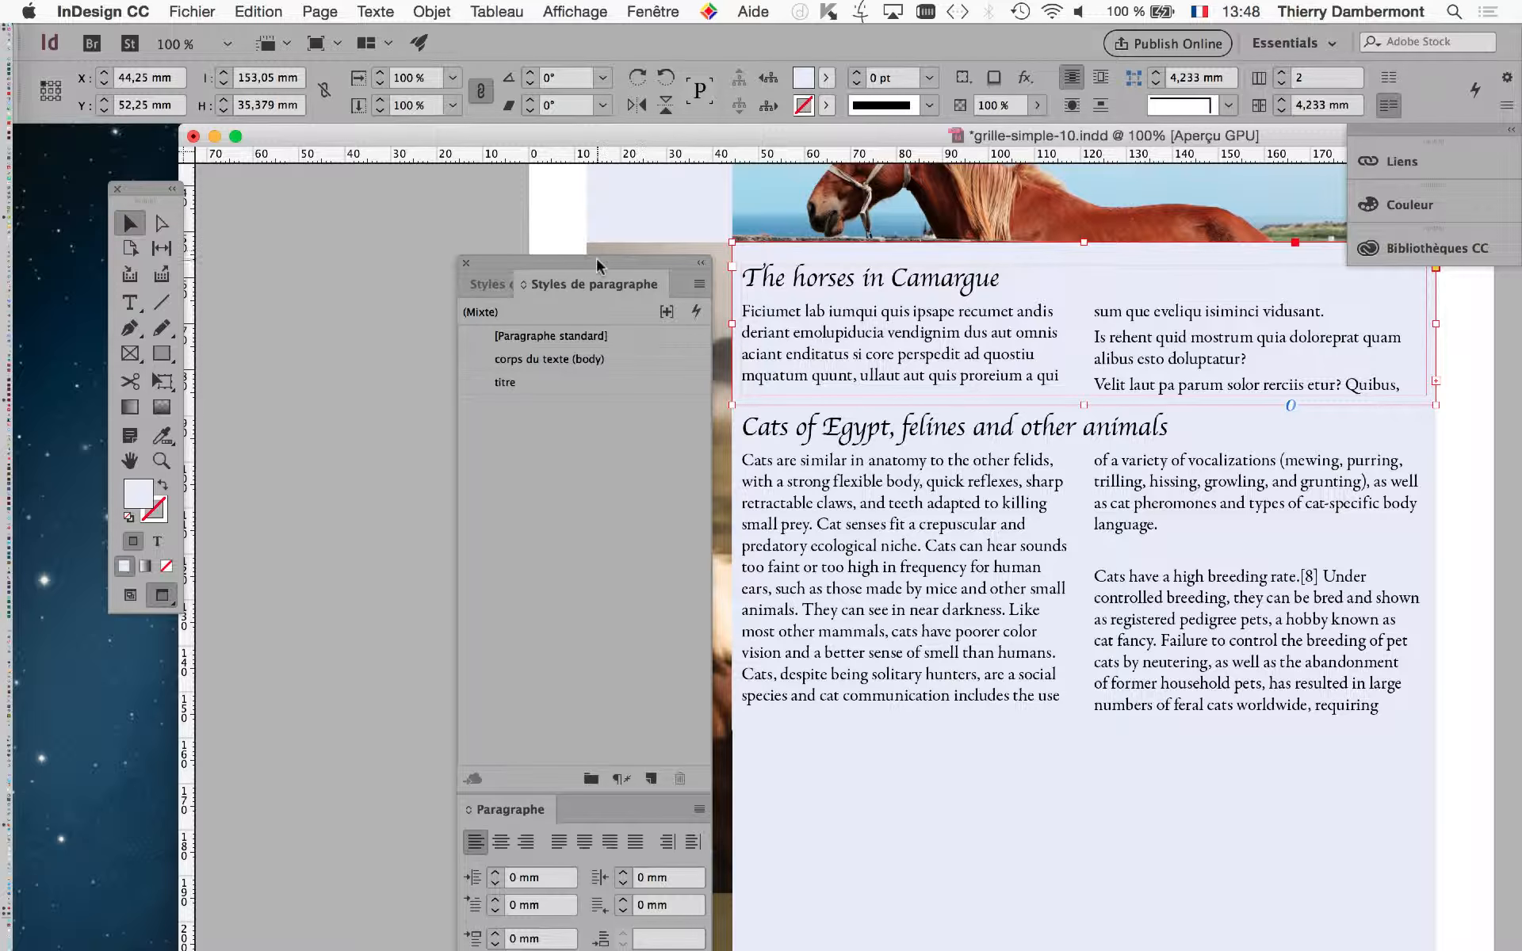
drag(599, 266, 349, 254)
click(527, 326)
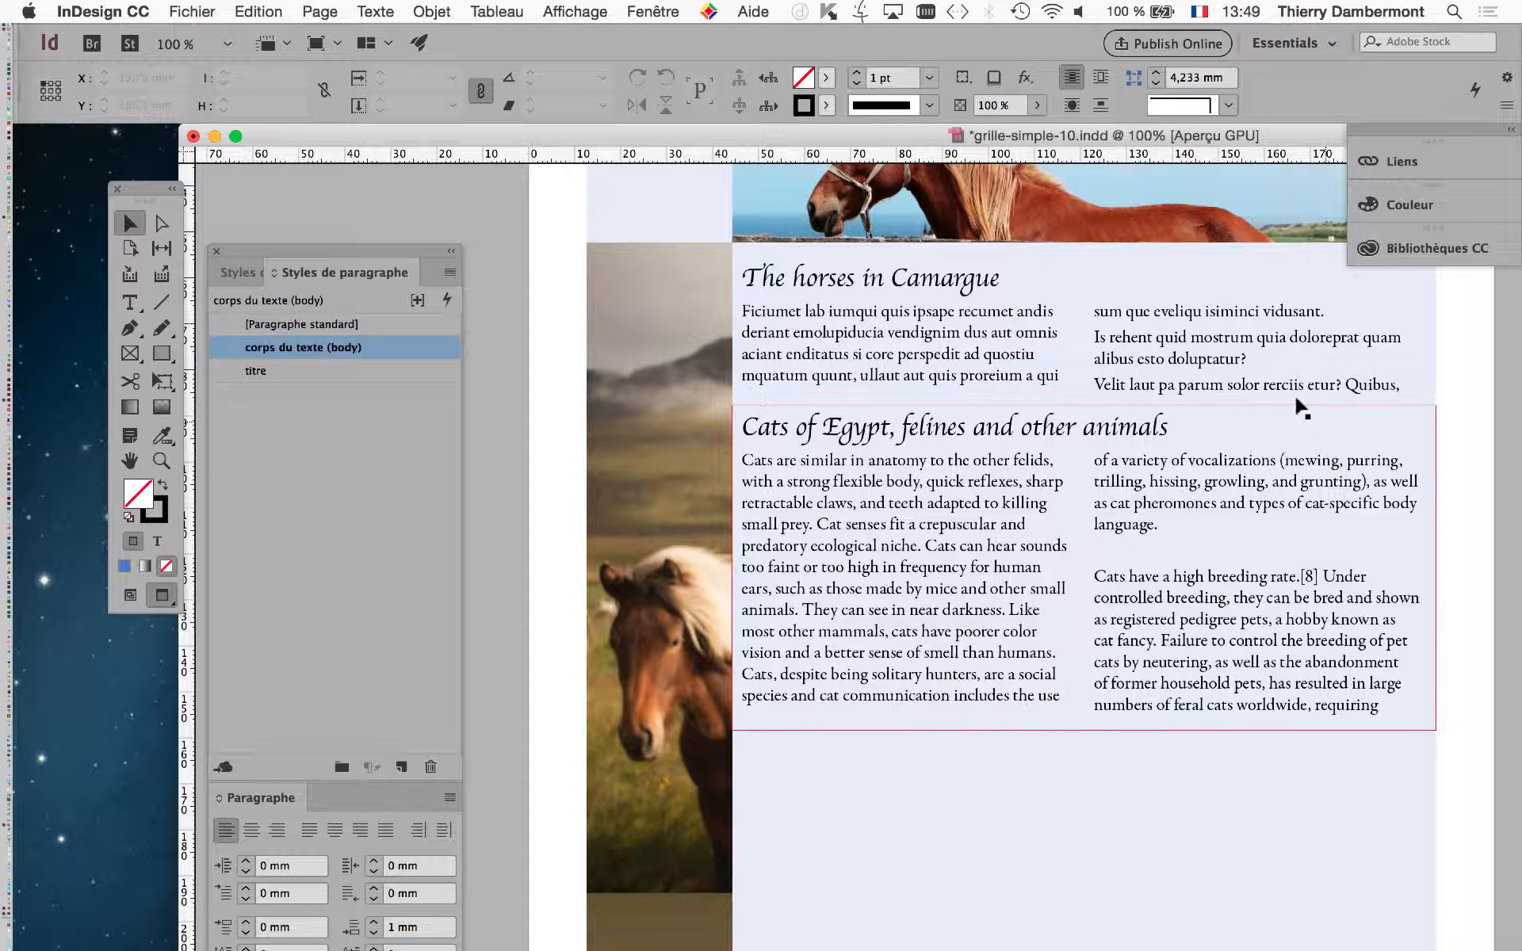